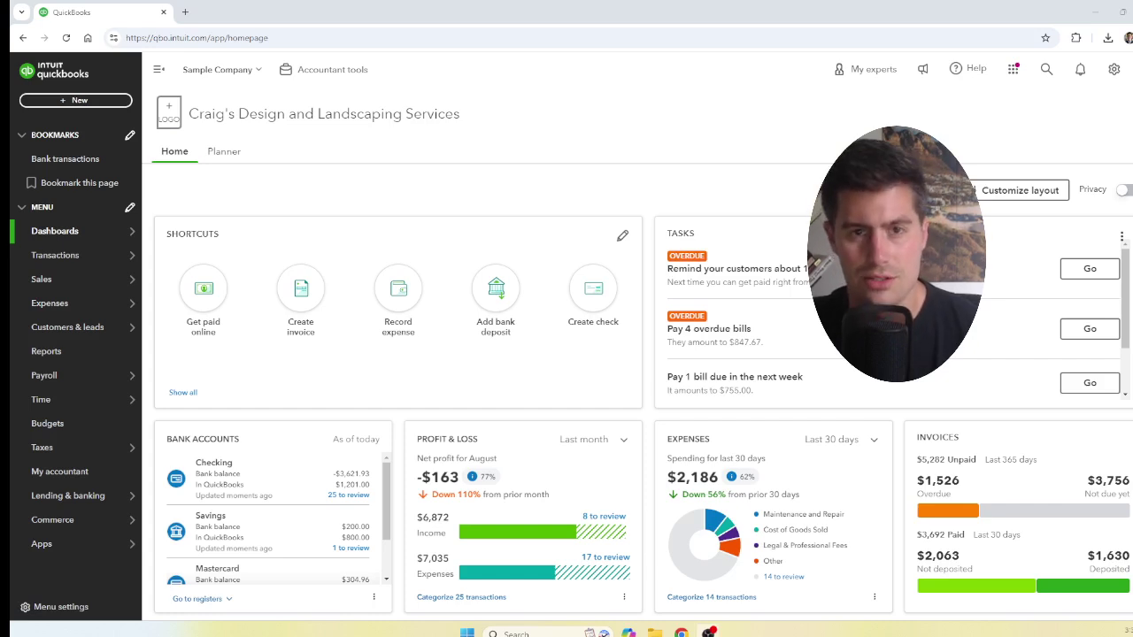
Open the bank transactions page and dismiss the bank connection introduction dialog
mouse_move(100, 254)
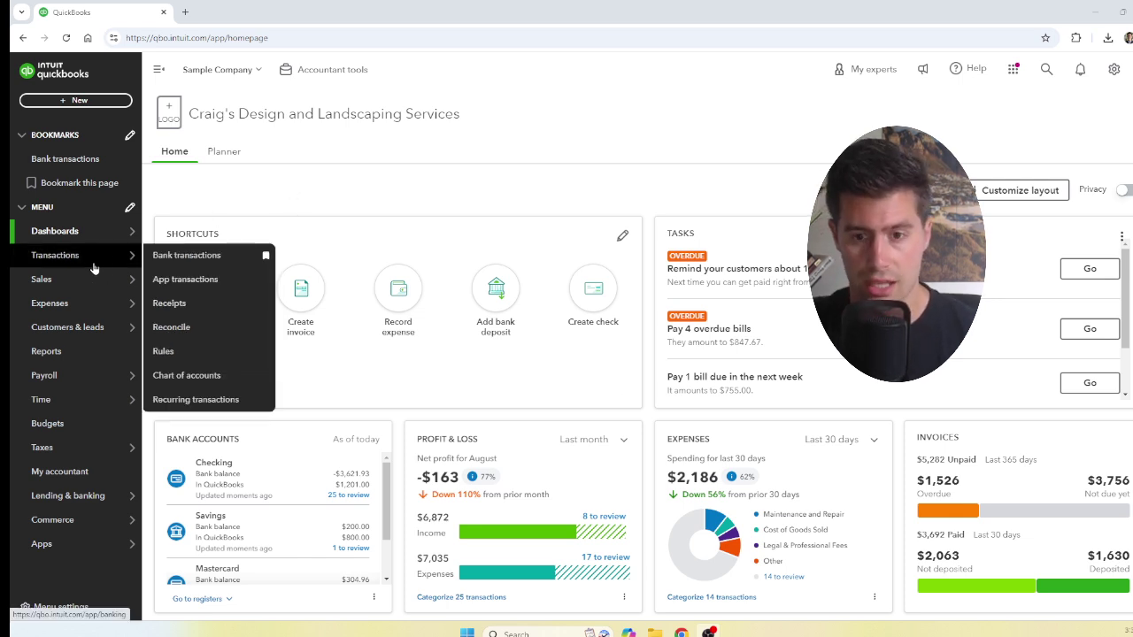
click(168, 258)
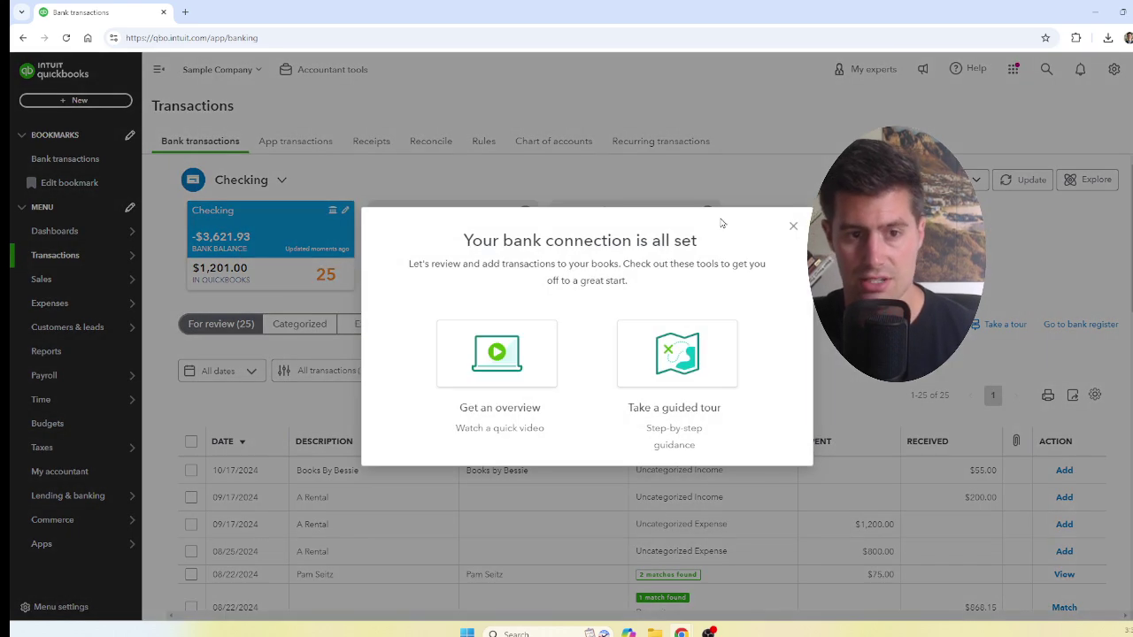
click(794, 229)
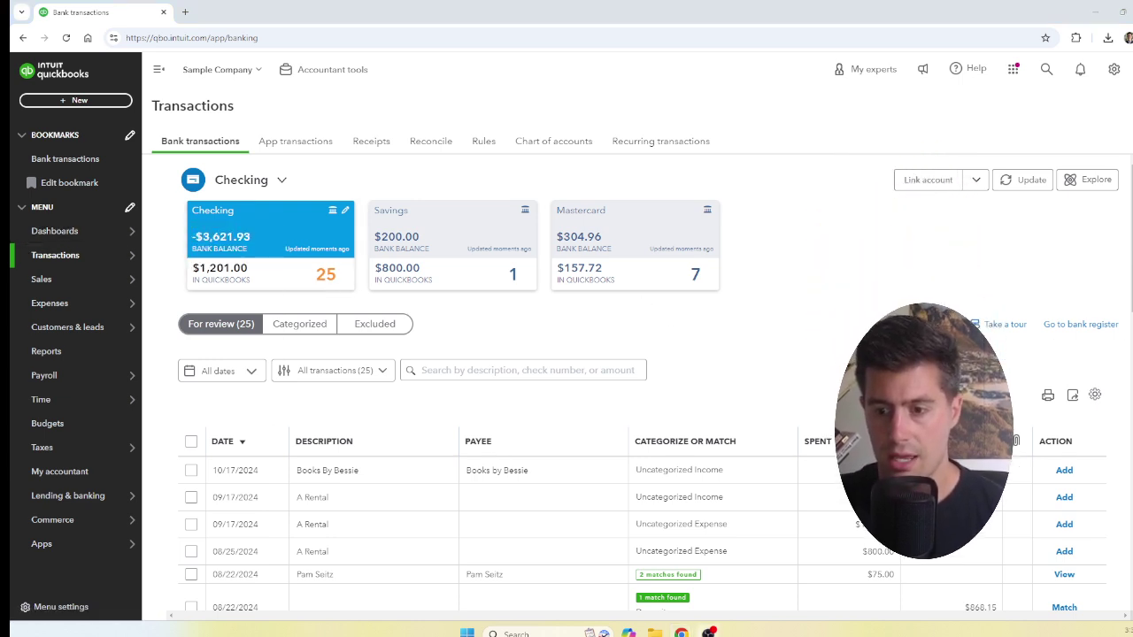
View the page for linking a new bank account and return to the bank transactions
click(933, 180)
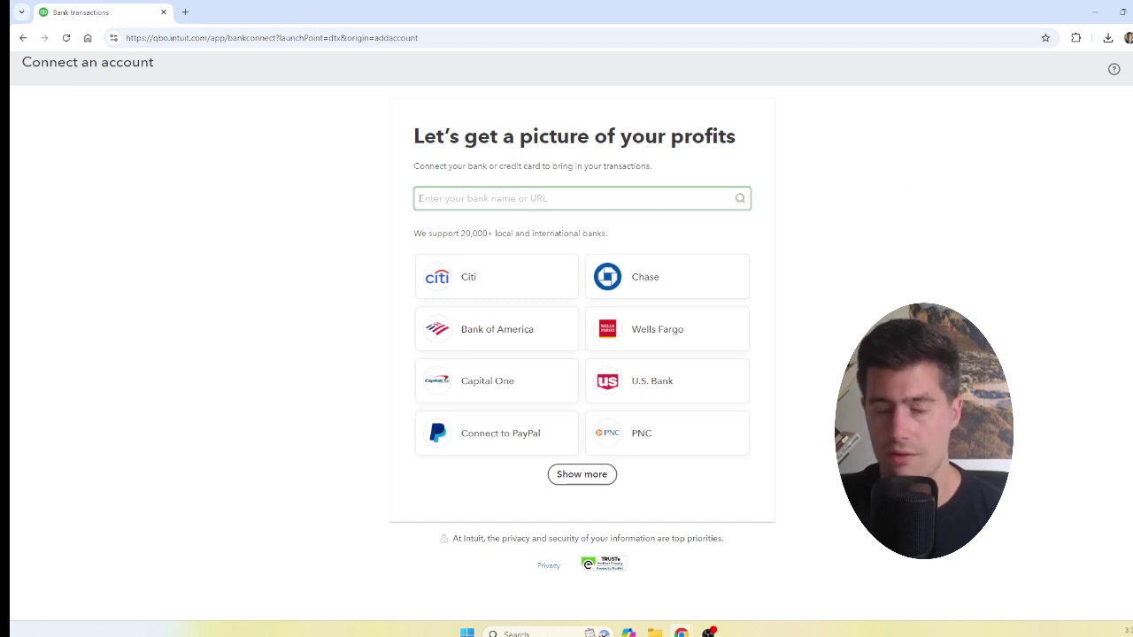
key(alt+Left)
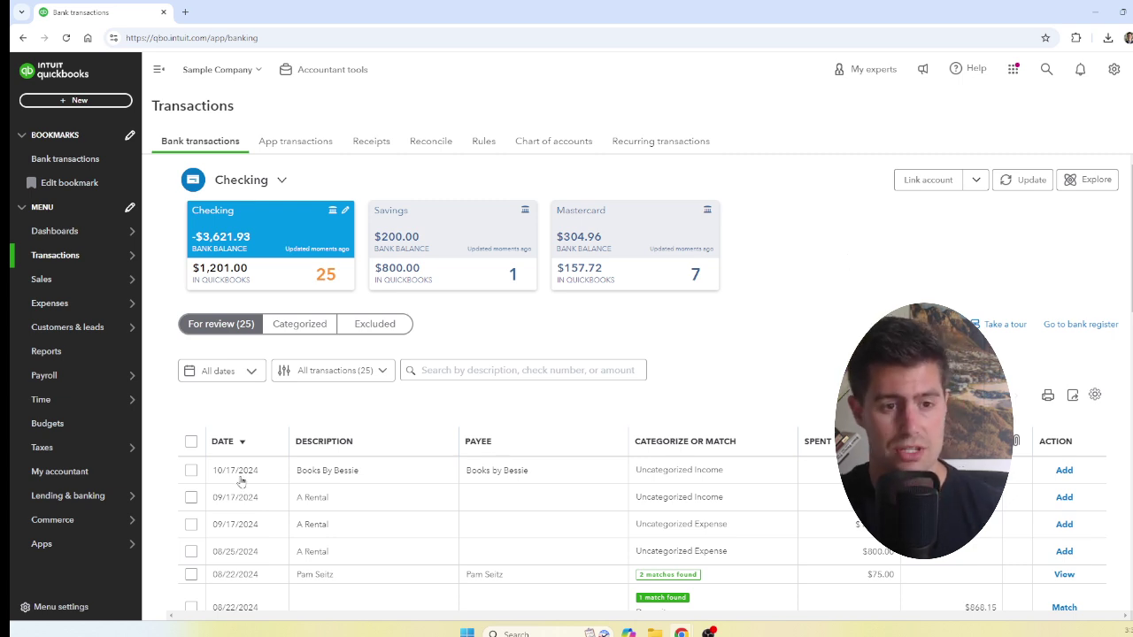
Expand the 10/17/2024 Books By Bessie transaction, inspect its bank detail line, and collapse it again
click(334, 478)
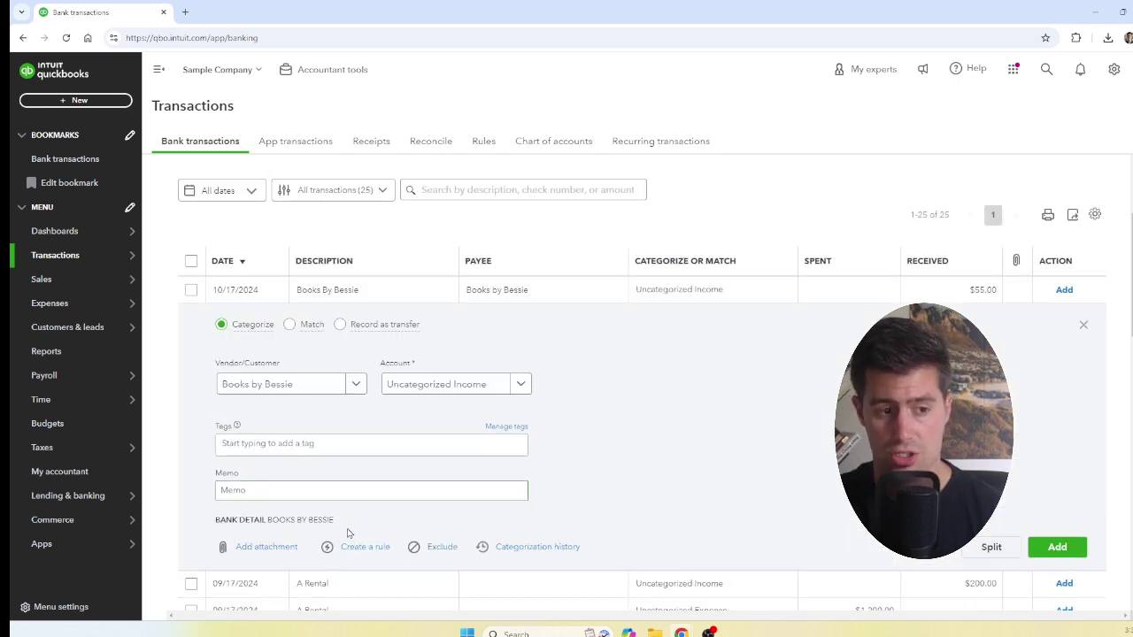
drag(334, 529, 214, 528)
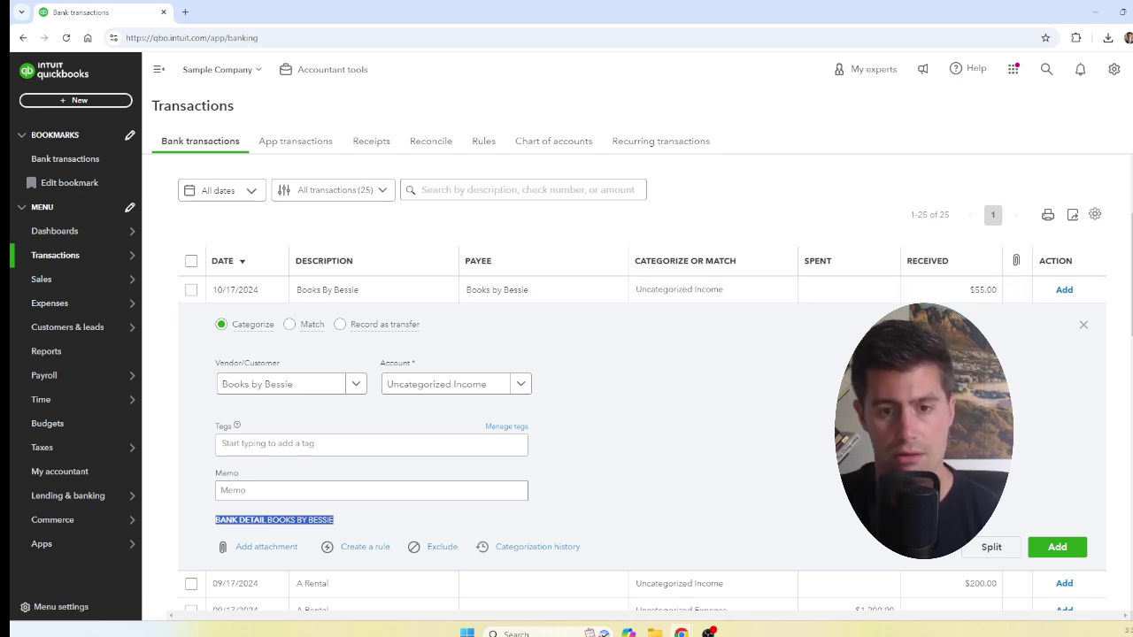
click(1084, 324)
scroll(582, 454, up, 2)
scroll(582, 454, up, 1)
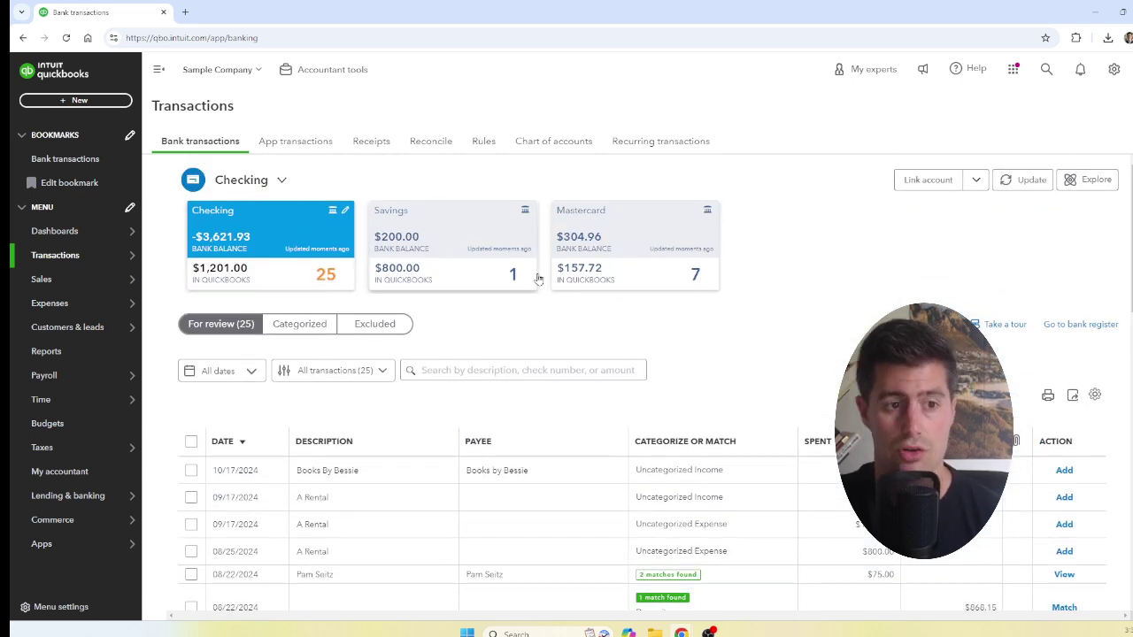
Open the Checking account's info for editing, check its name field, and close it without saving
click(344, 213)
click(345, 215)
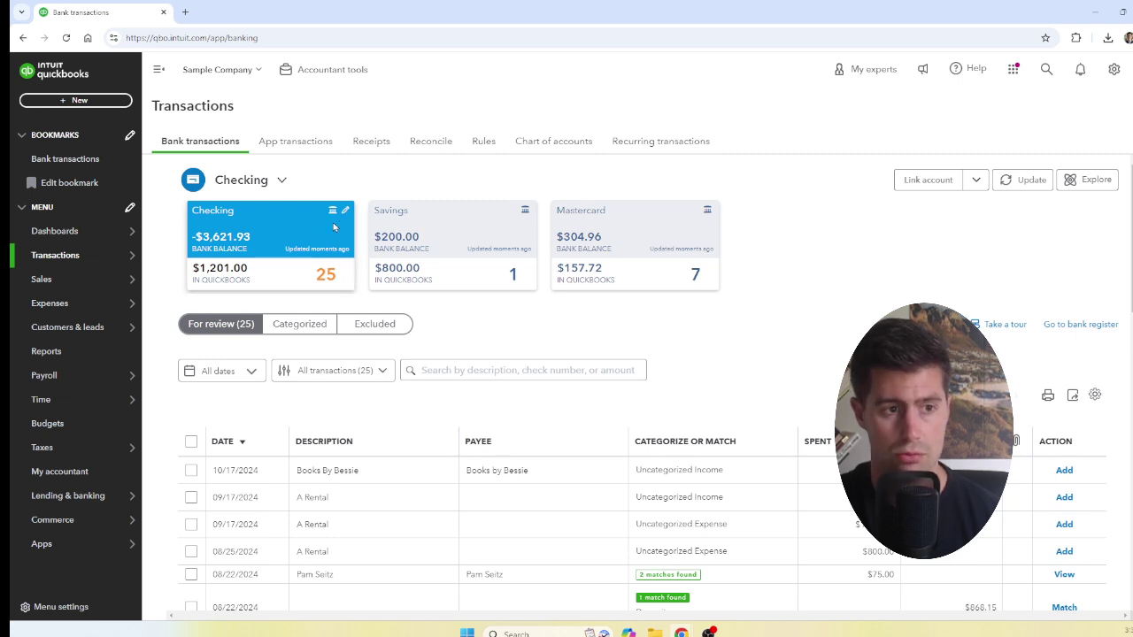
click(345, 214)
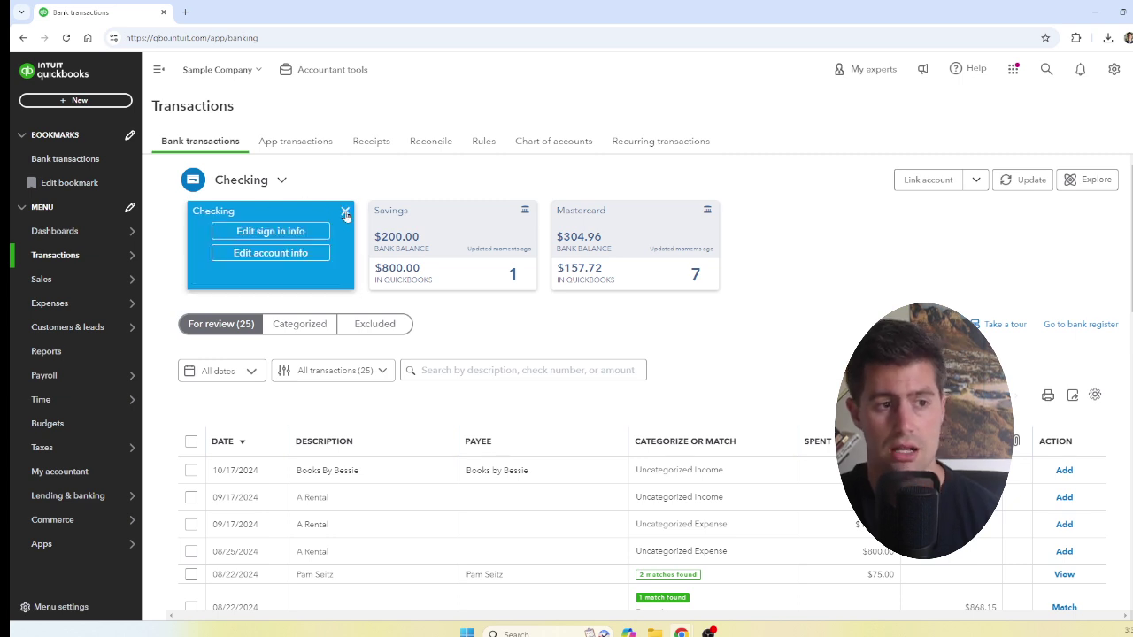
click(303, 255)
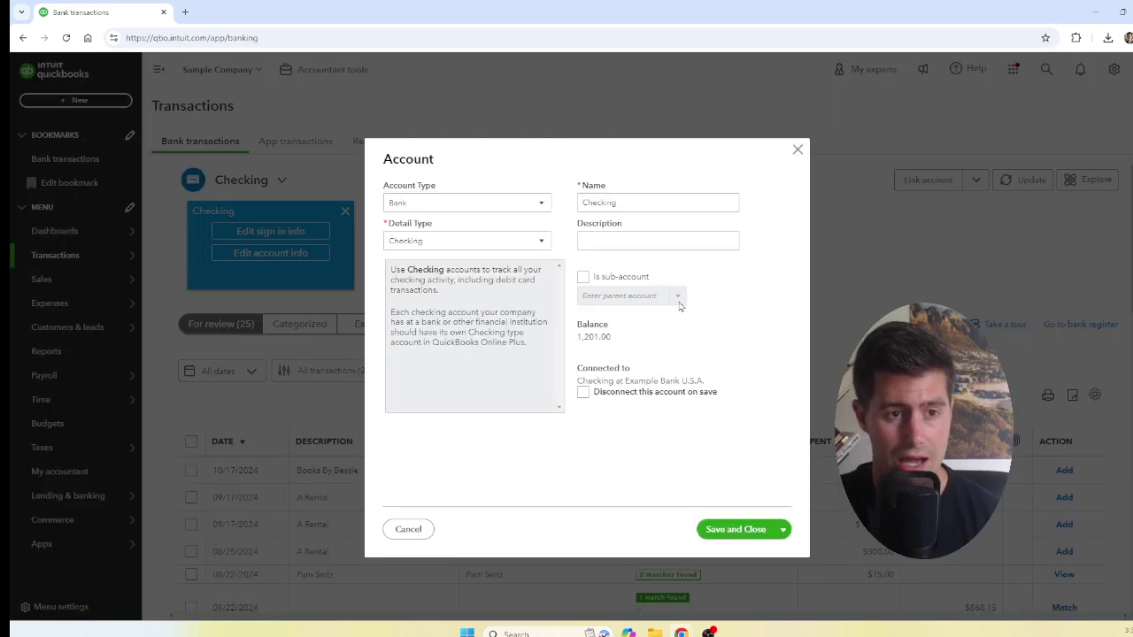
double_click(641, 203)
click(641, 203)
double_click(639, 203)
click(639, 203)
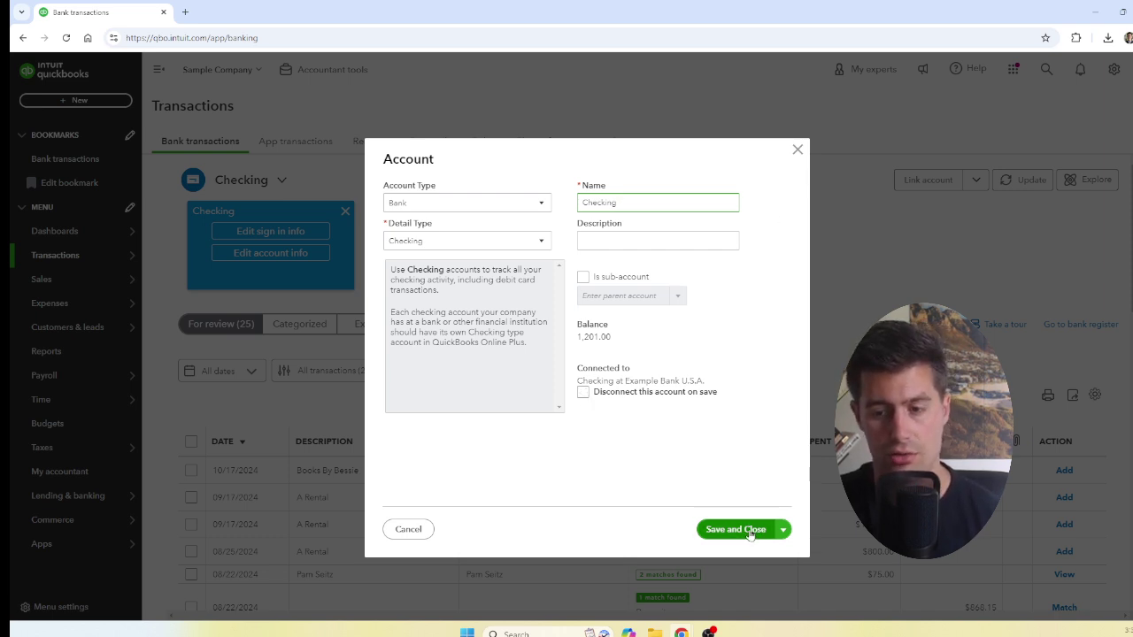
click(798, 149)
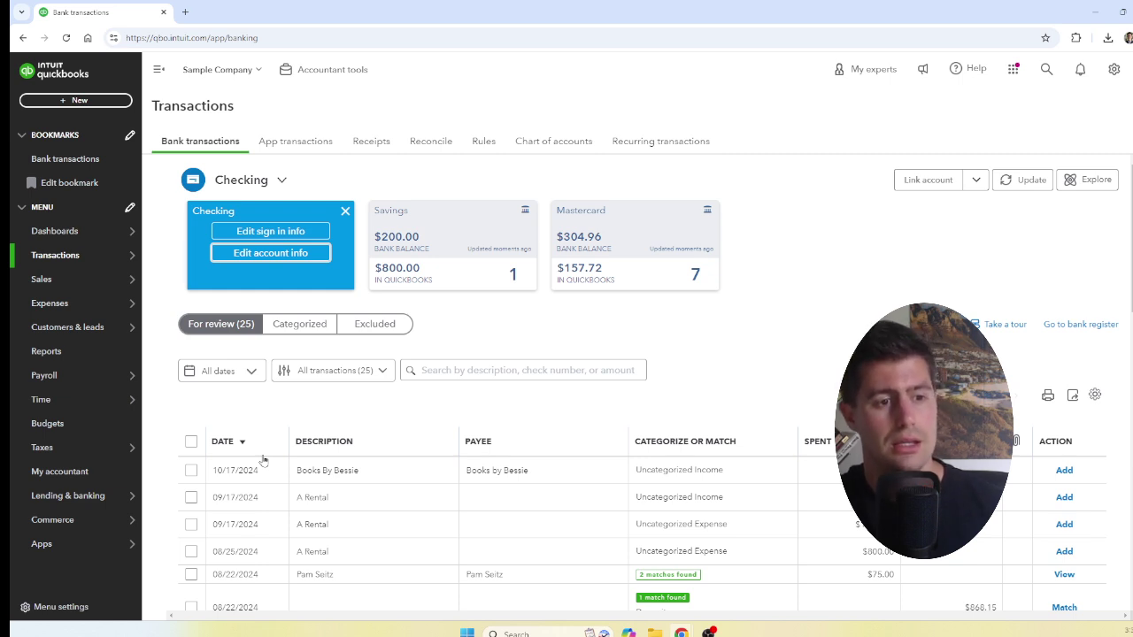
View the Checking account's categorized and excluded transactions and return to those for review
click(318, 327)
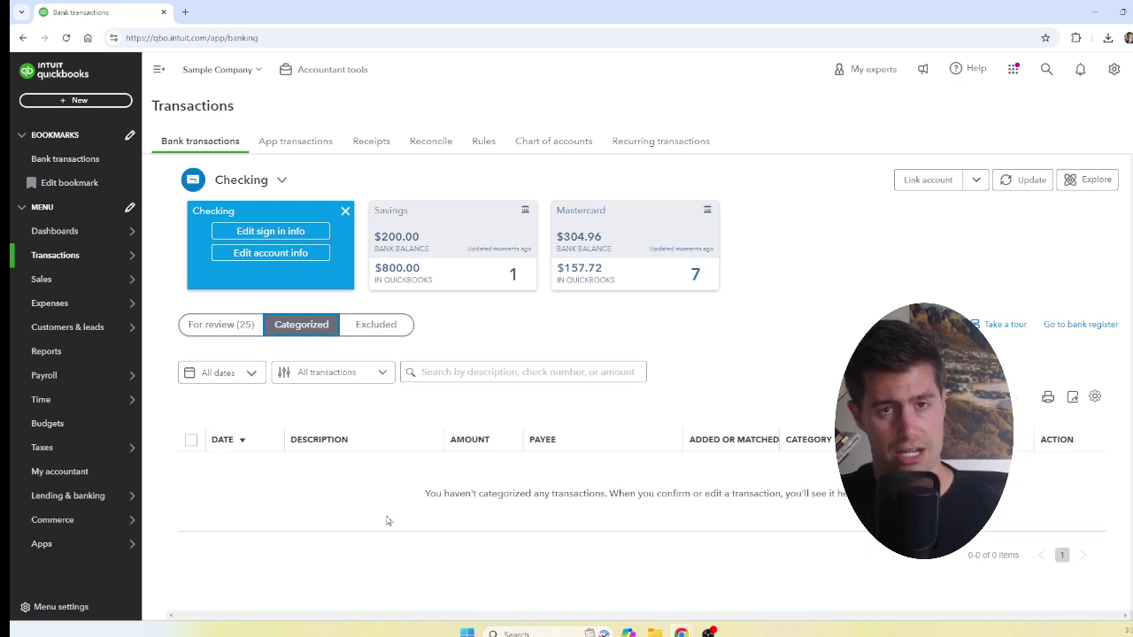
click(379, 326)
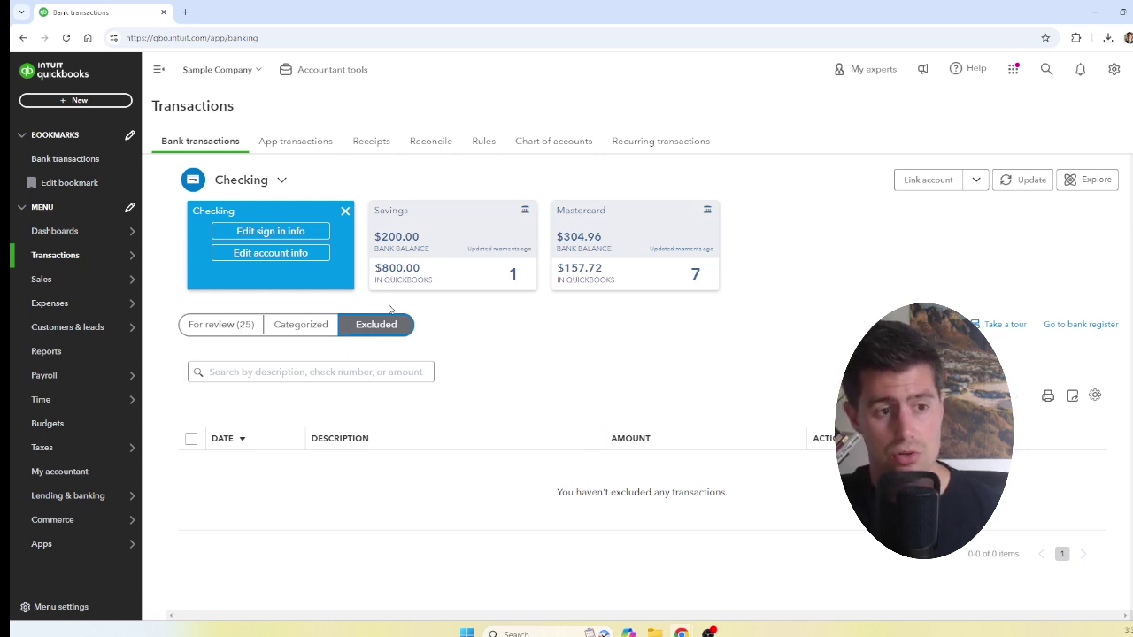
click(212, 329)
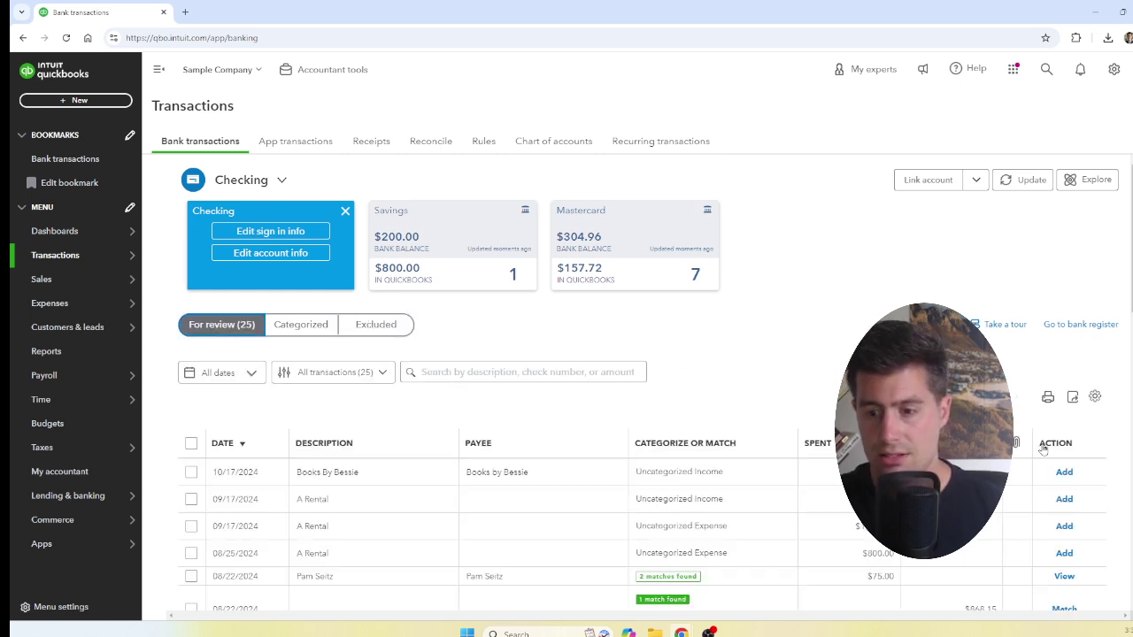
In the transaction table settings, turn off adding new vendors automatically and turn on showing bank details
mouse_move(79, 323)
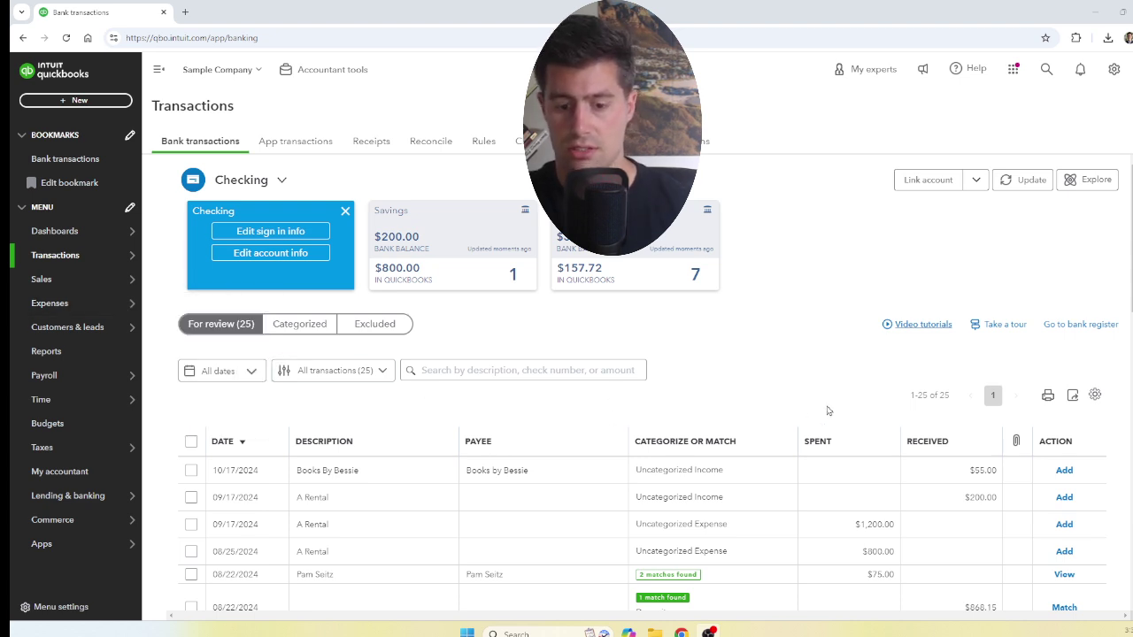
click(1095, 395)
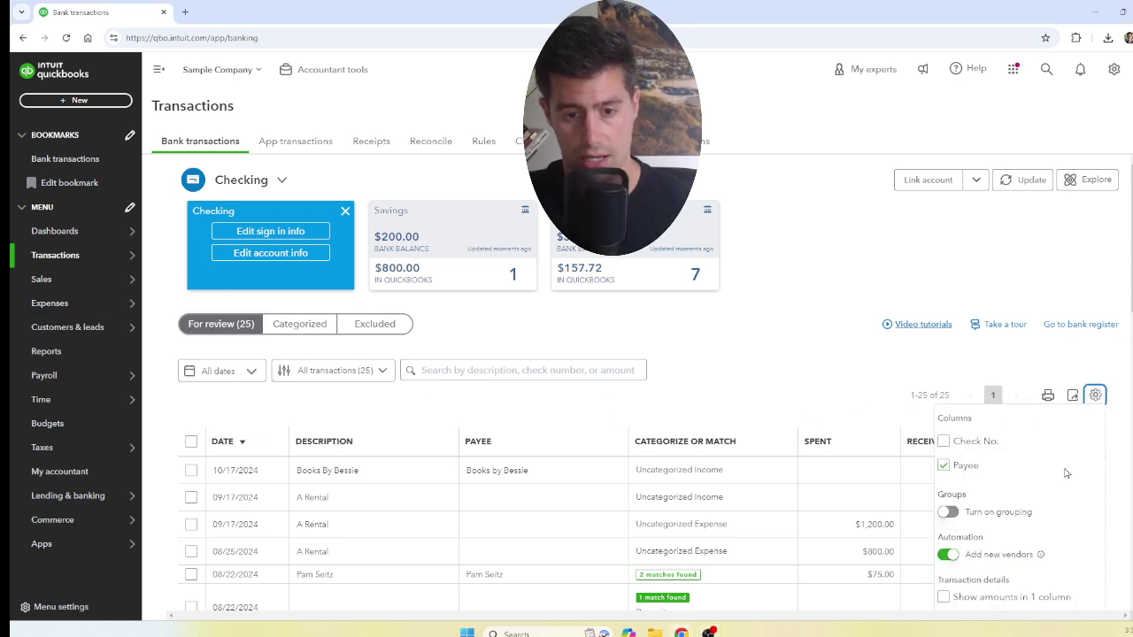
scroll(1065, 473, down, 1)
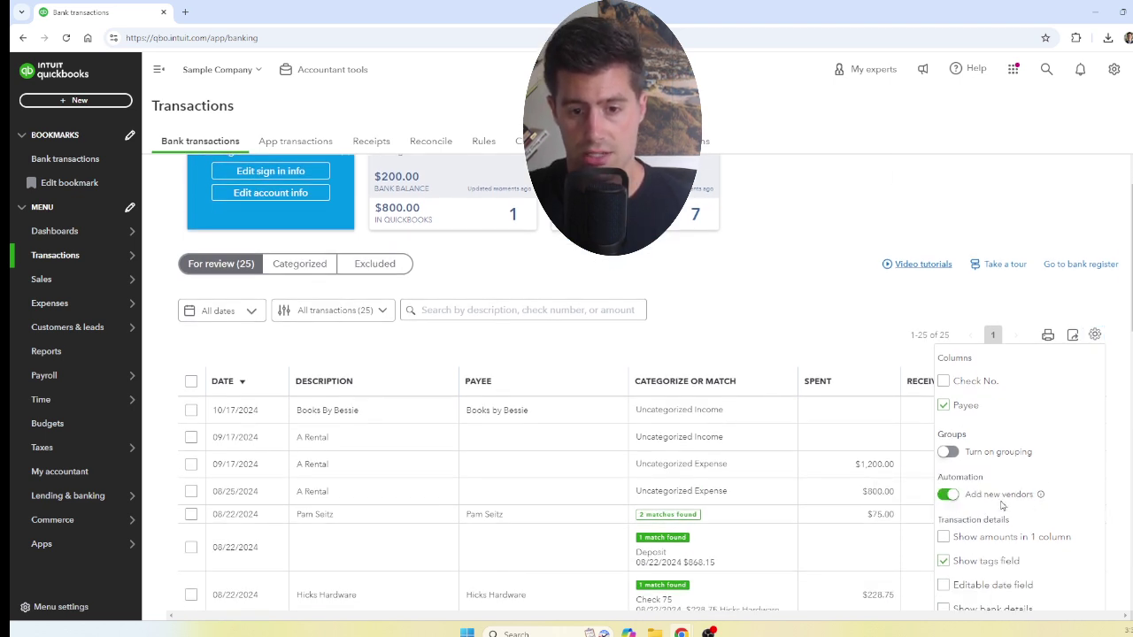
click(948, 495)
scroll(953, 501, down, 2)
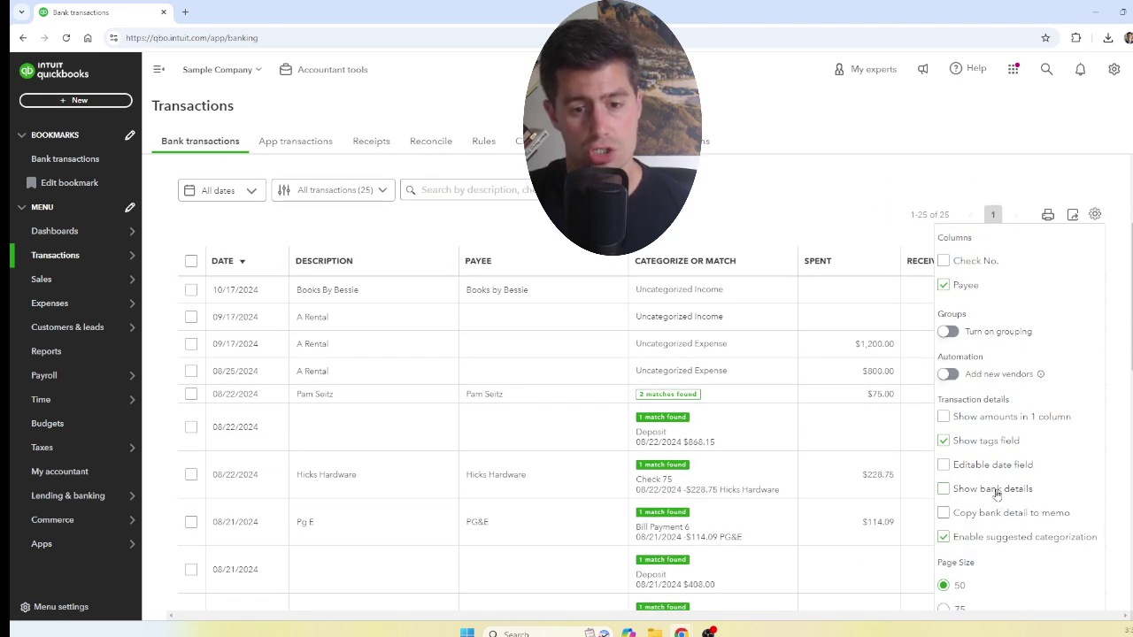
click(944, 491)
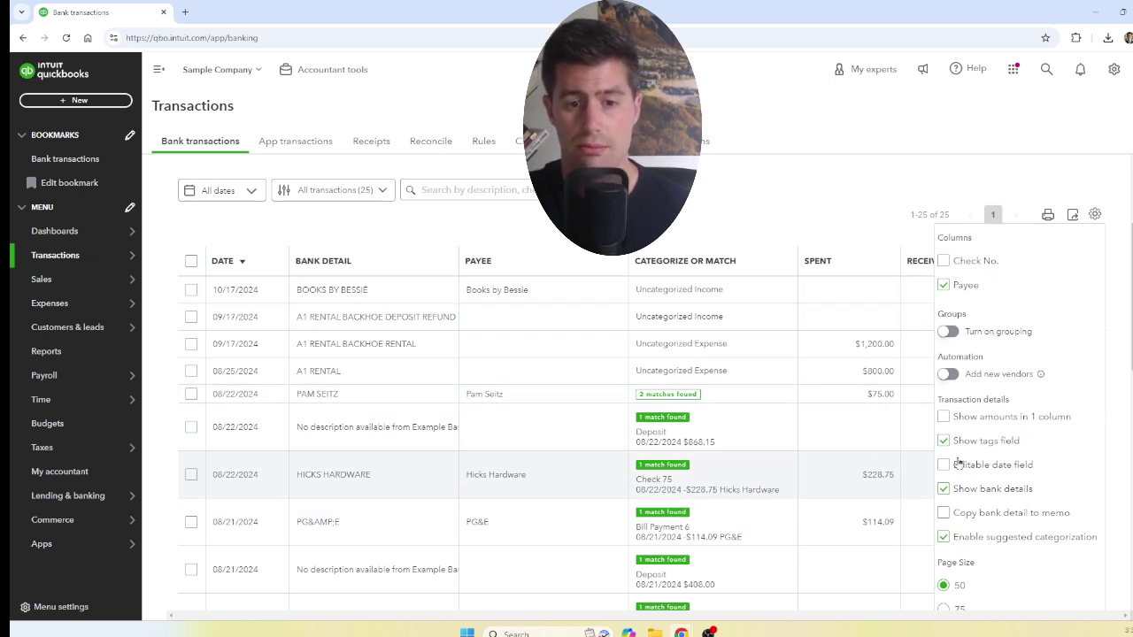
Examine the page size choices and the Add new vendors option in the transaction table settings
scroll(944, 494, down, 2)
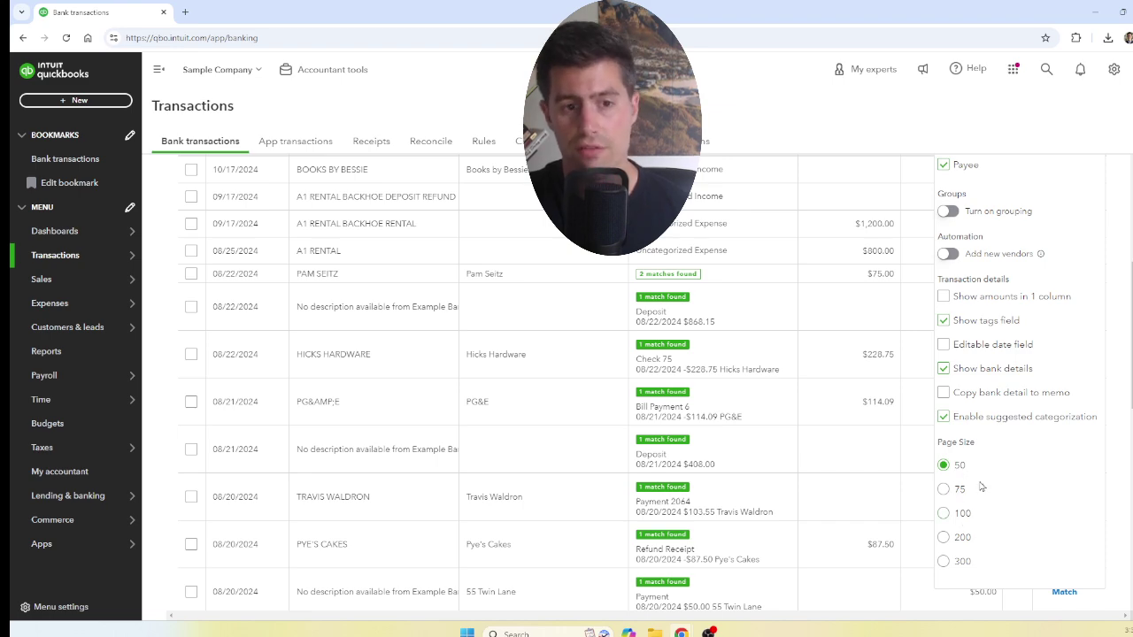
scroll(813, 482, down, 1)
scroll(813, 482, down, 4)
scroll(813, 483, up, 8)
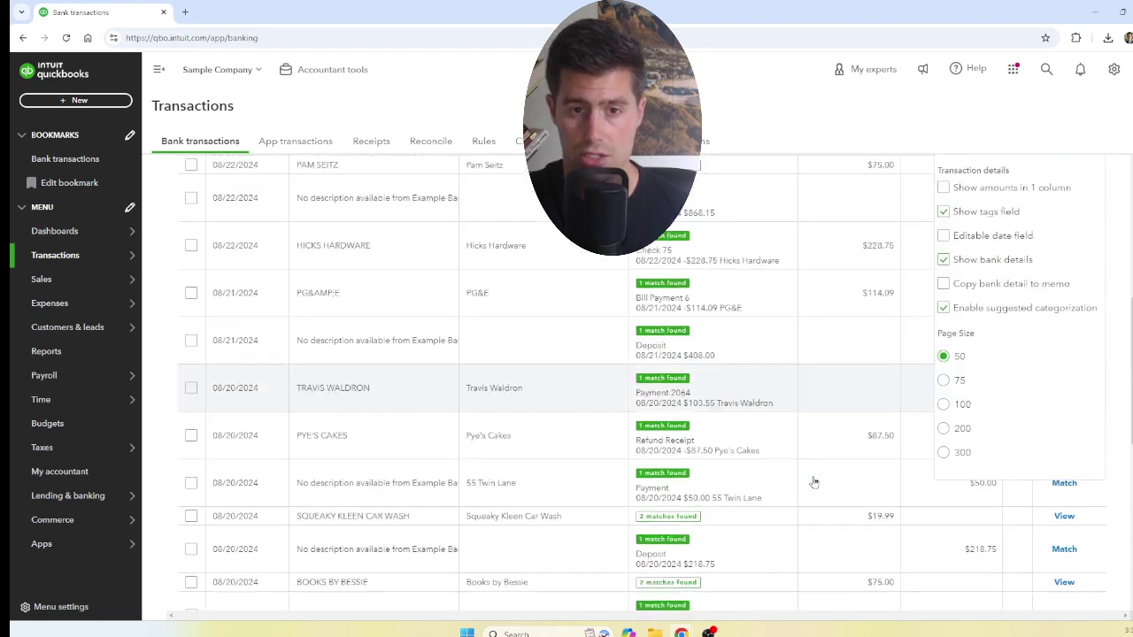
scroll(813, 482, down, 1)
scroll(813, 482, down, 2)
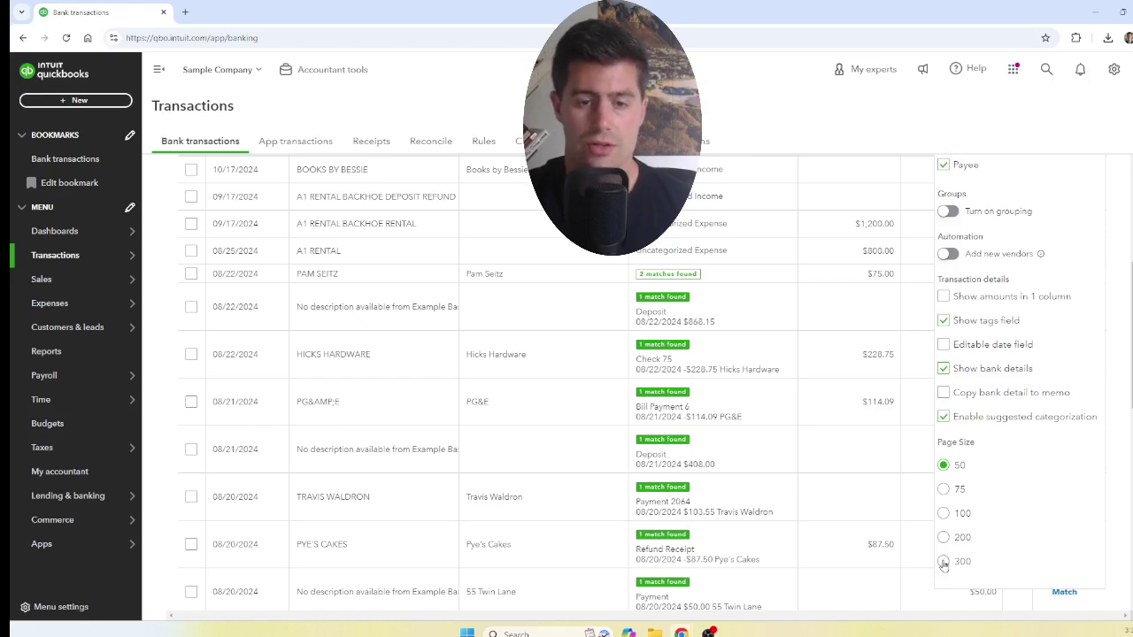
scroll(943, 558, up, 1)
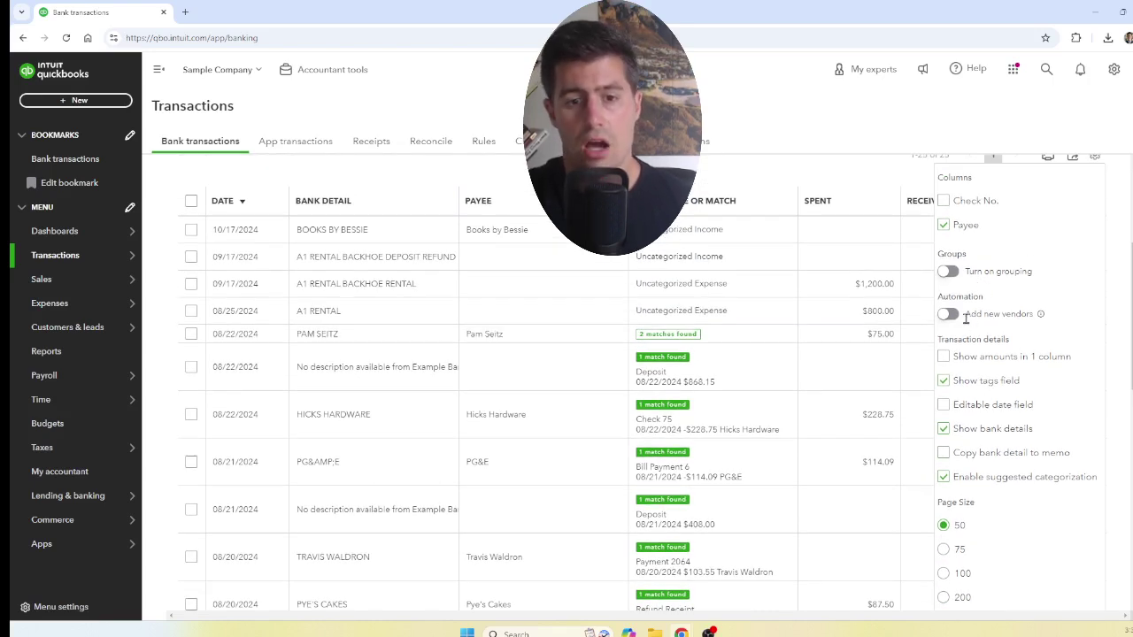
drag(965, 319, 1023, 319)
click(1022, 319)
scroll(1000, 320, up, 1)
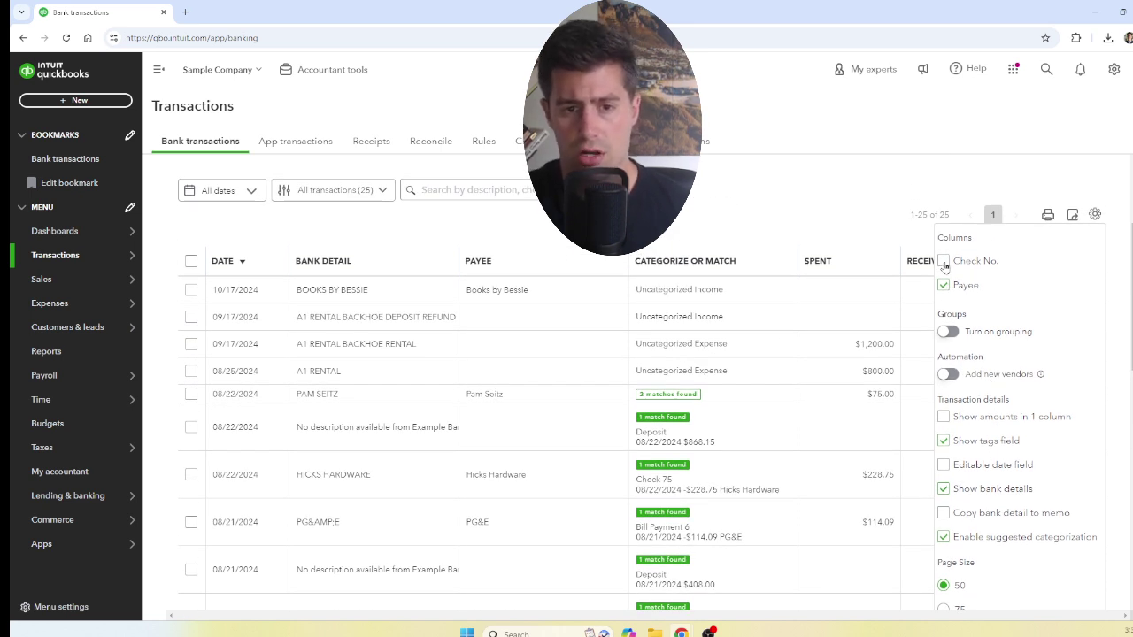
Switch the Check No. column on and off again and close the transaction table settings
click(944, 261)
click(944, 261)
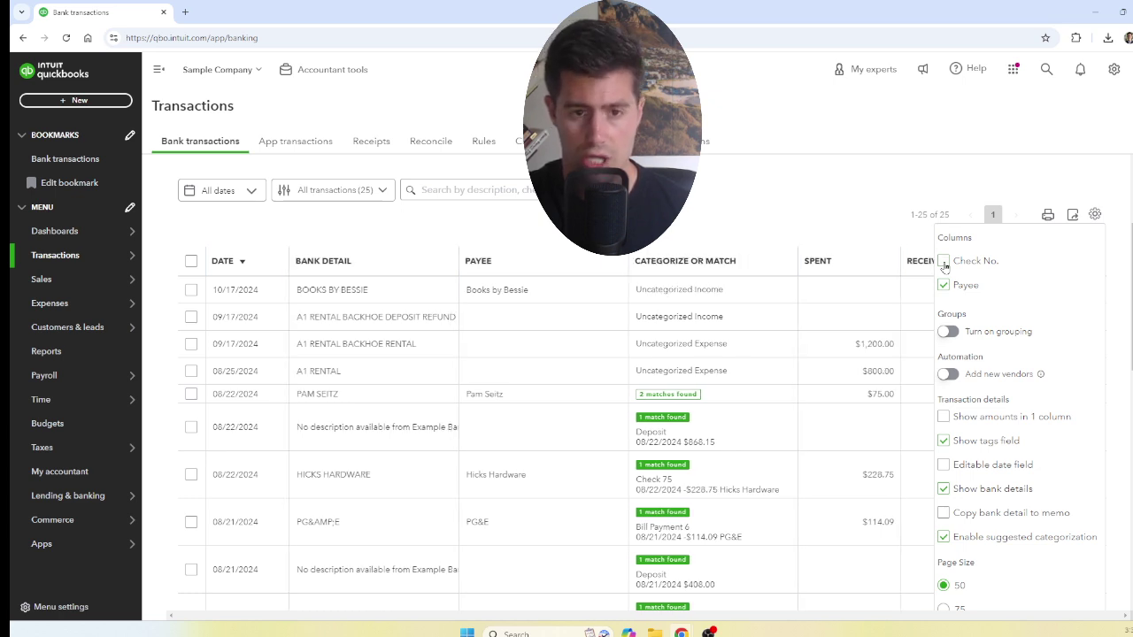
click(836, 209)
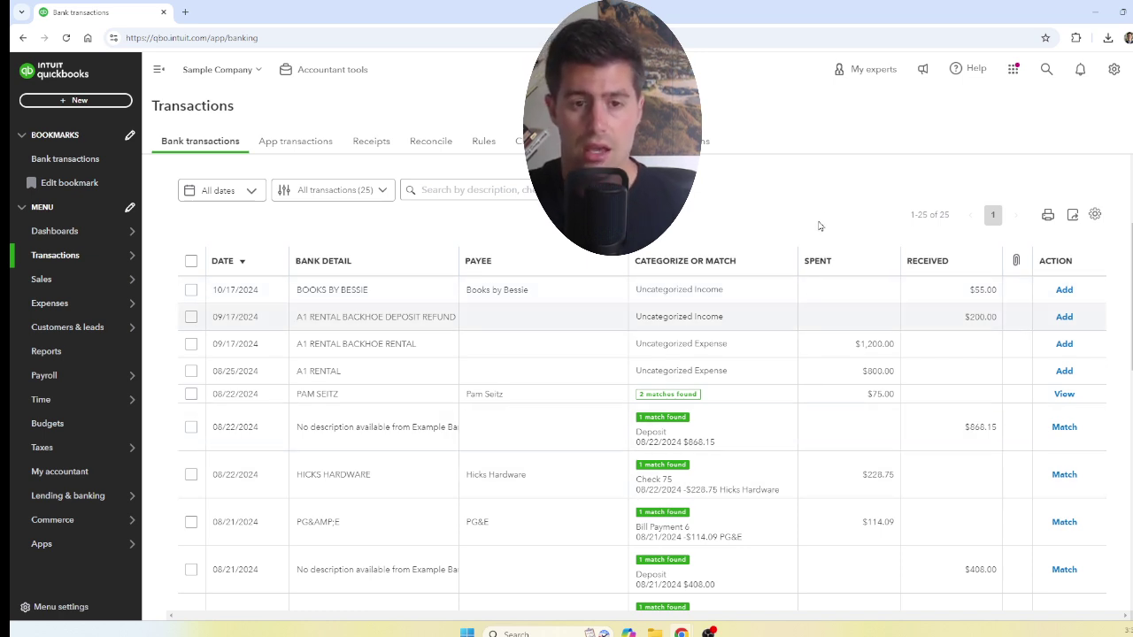
Examine the date range choices in the date filter of the transactions for review, including custom dates, and close it unapplied
scroll(818, 363, up, 3)
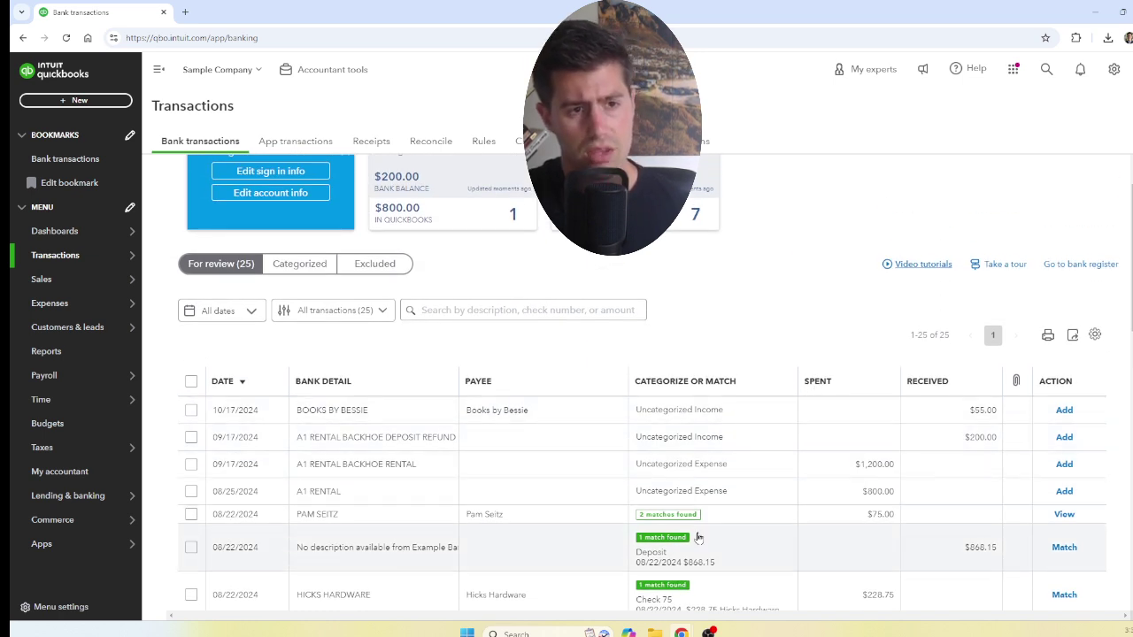
scroll(698, 538, down, 1)
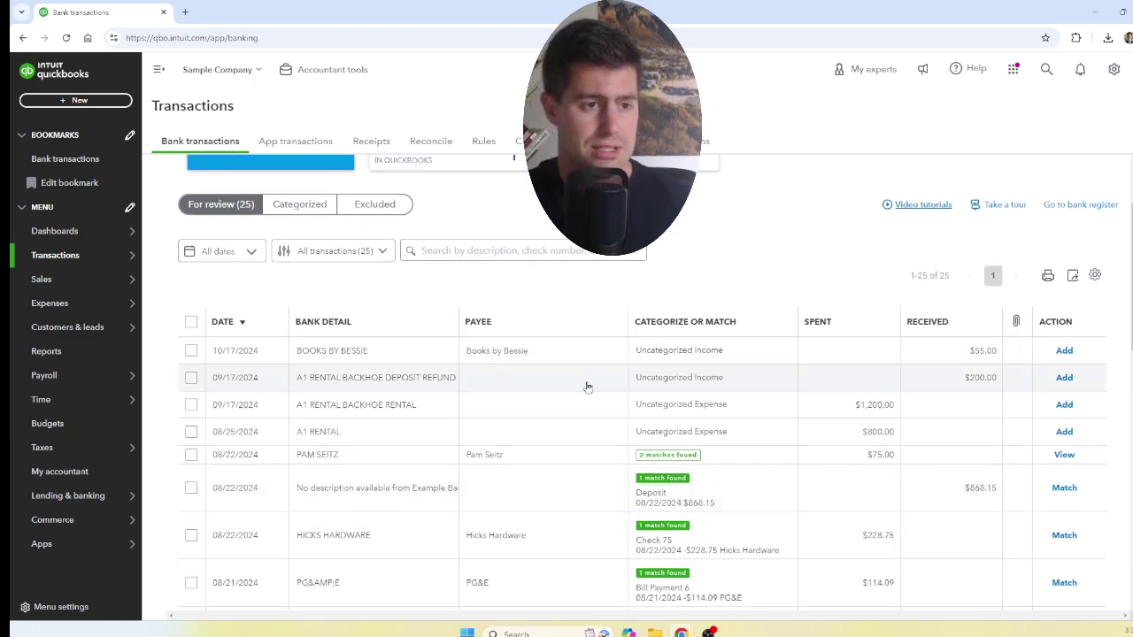
scroll(567, 386, up, 2)
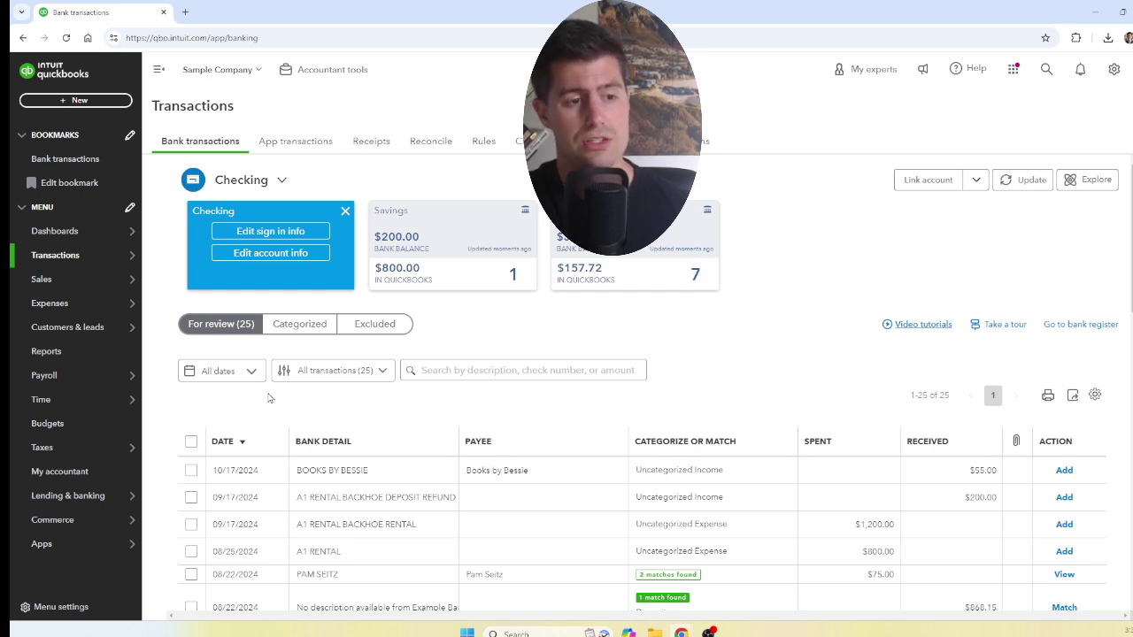
click(210, 374)
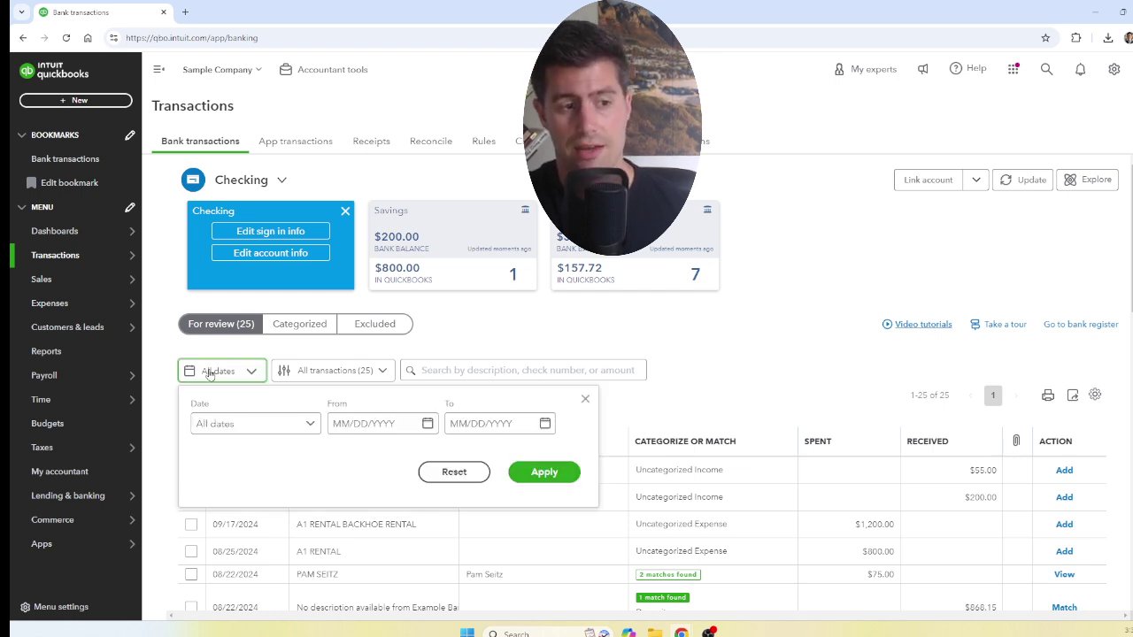
click(287, 434)
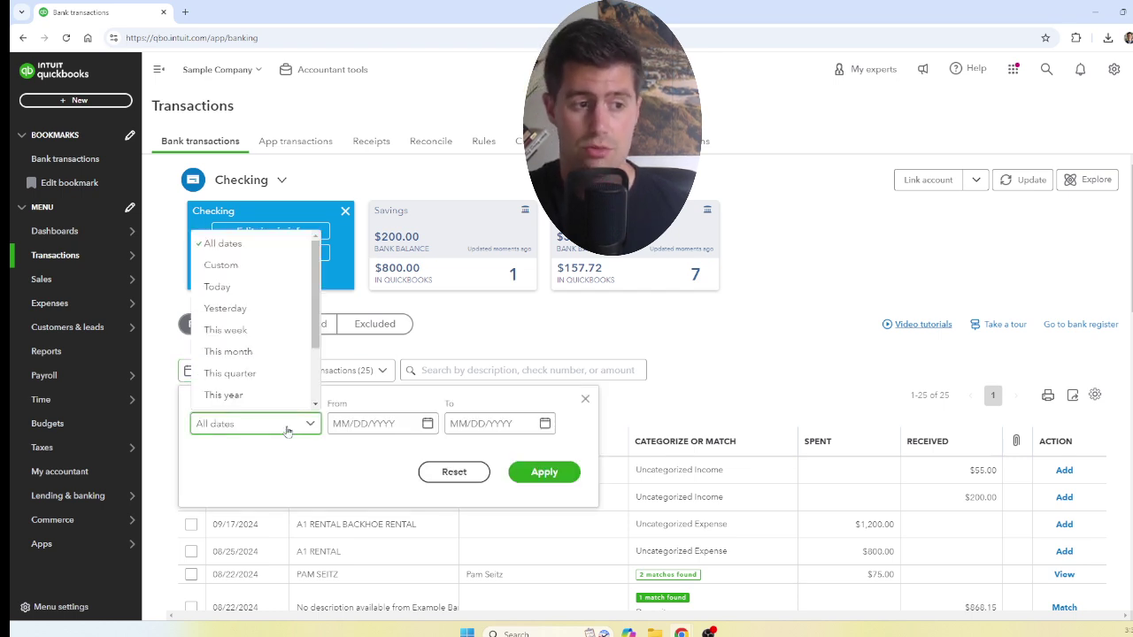
scroll(281, 403, down, 2)
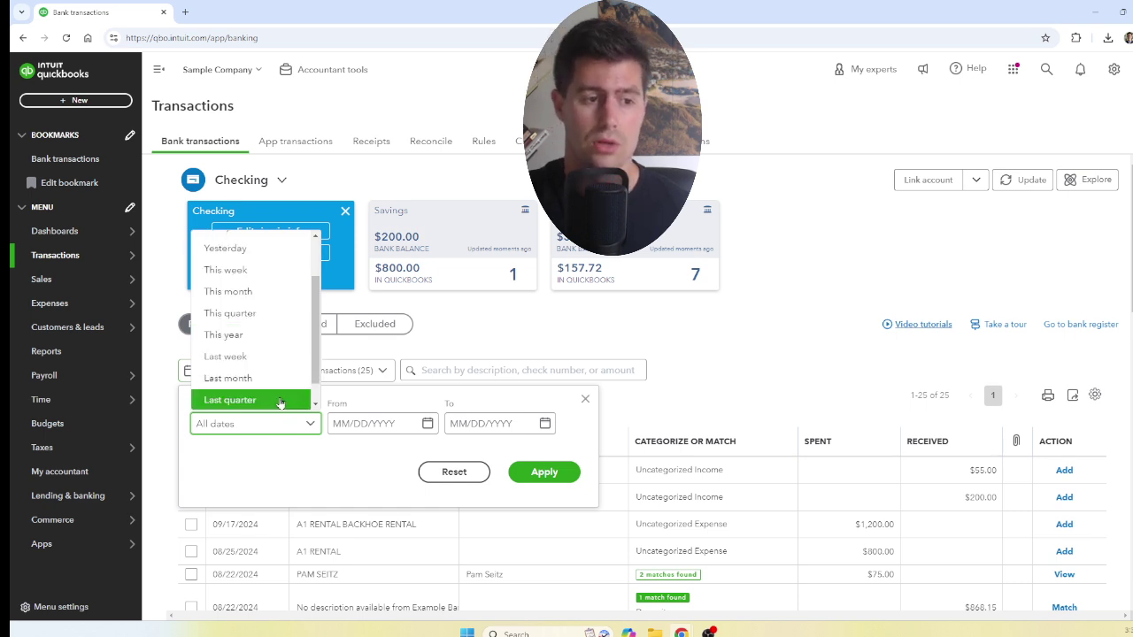
scroll(280, 403, down, 1)
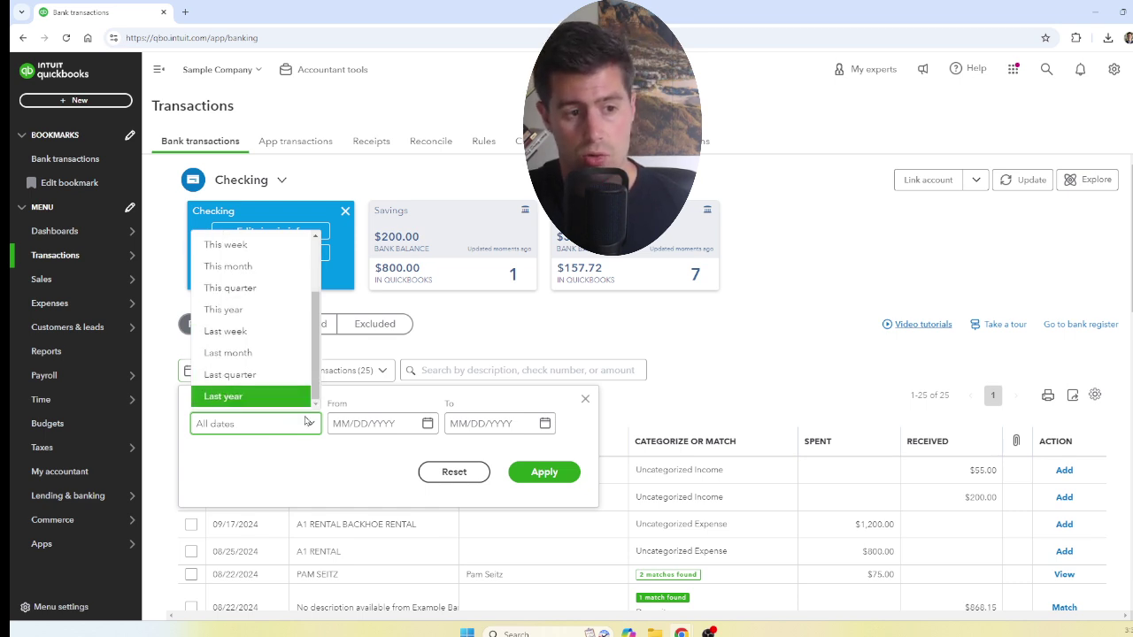
click(364, 425)
click(585, 400)
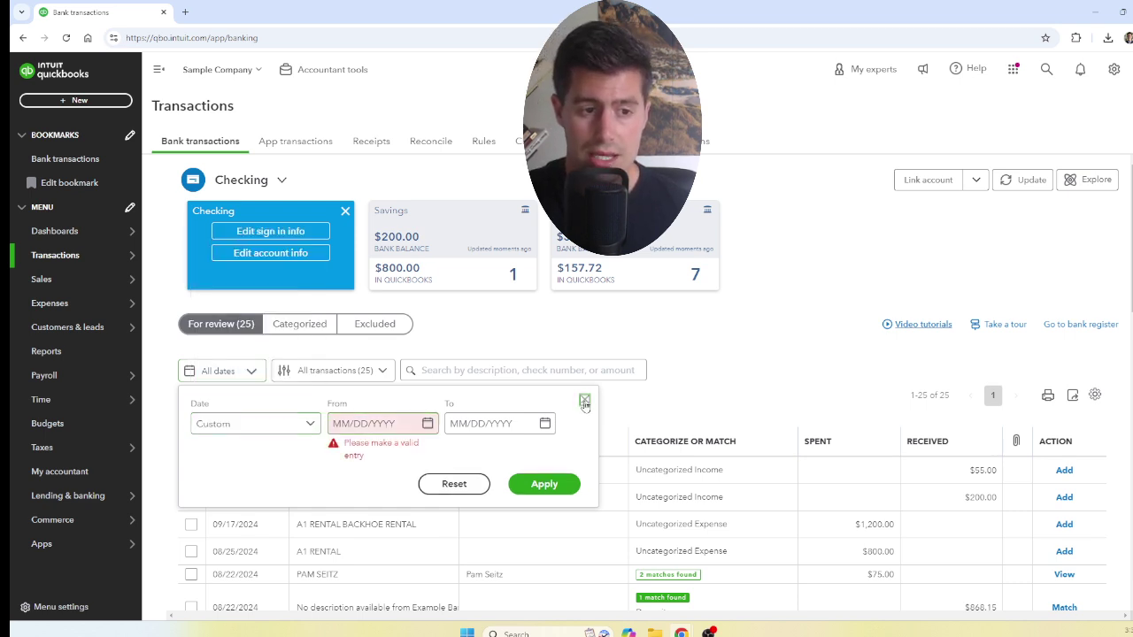
Search the Checking account's transactions for review by the description "rental"
click(565, 372)
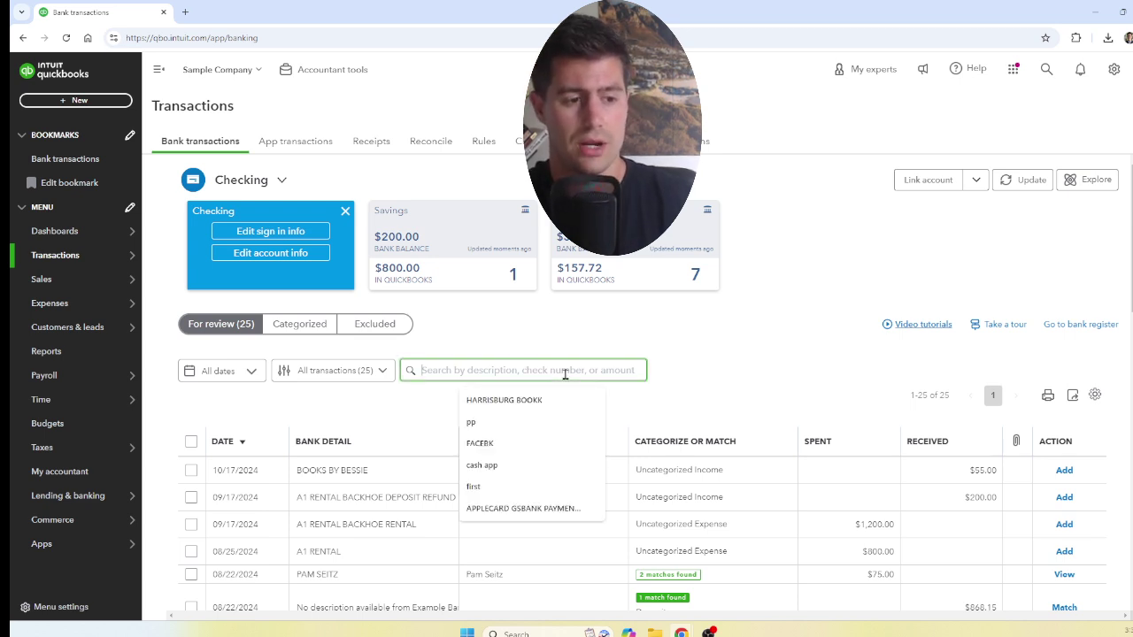
text(r)
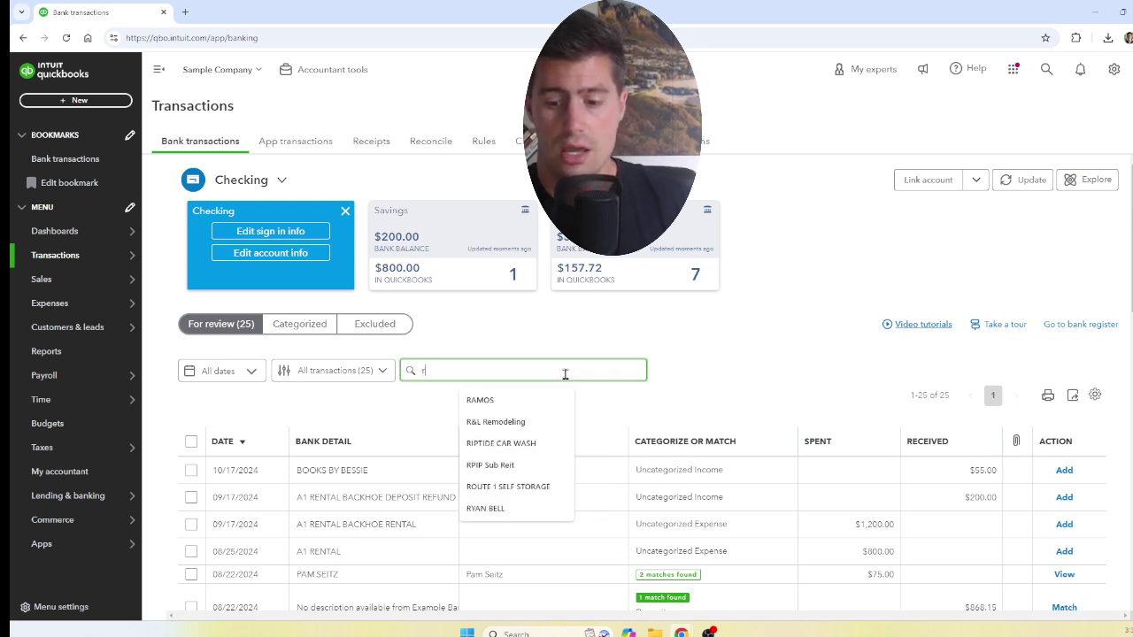
text(entalk)
key(BackSpace)
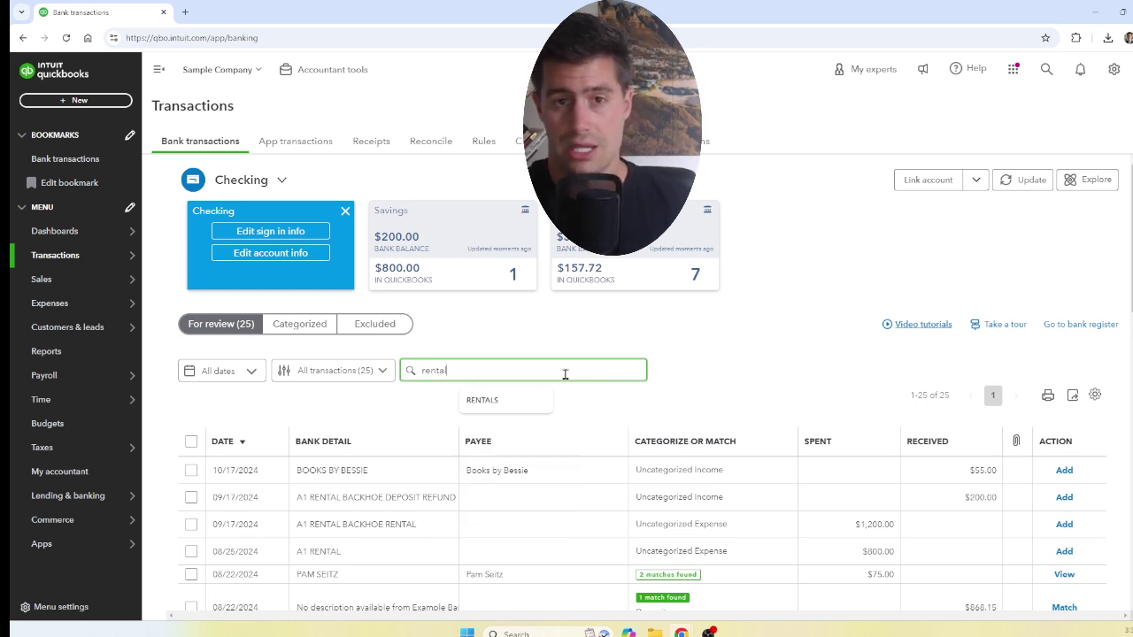
key(Return)
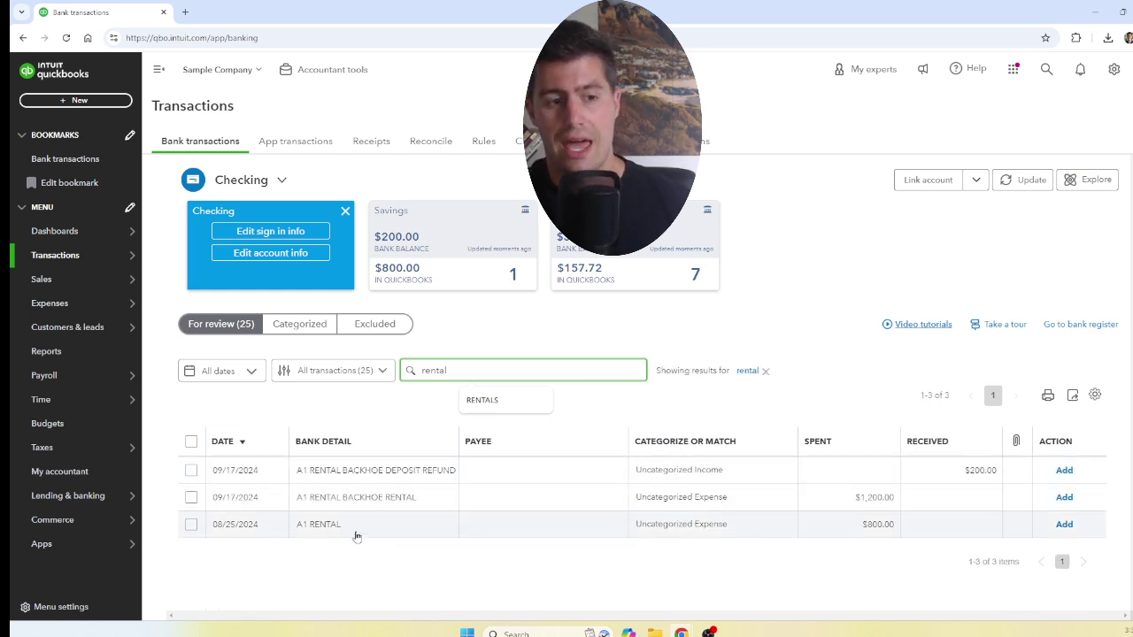
Search the transactions for review by the amount 800 and clear the search
double_click(486, 378)
text(800)
key(Return)
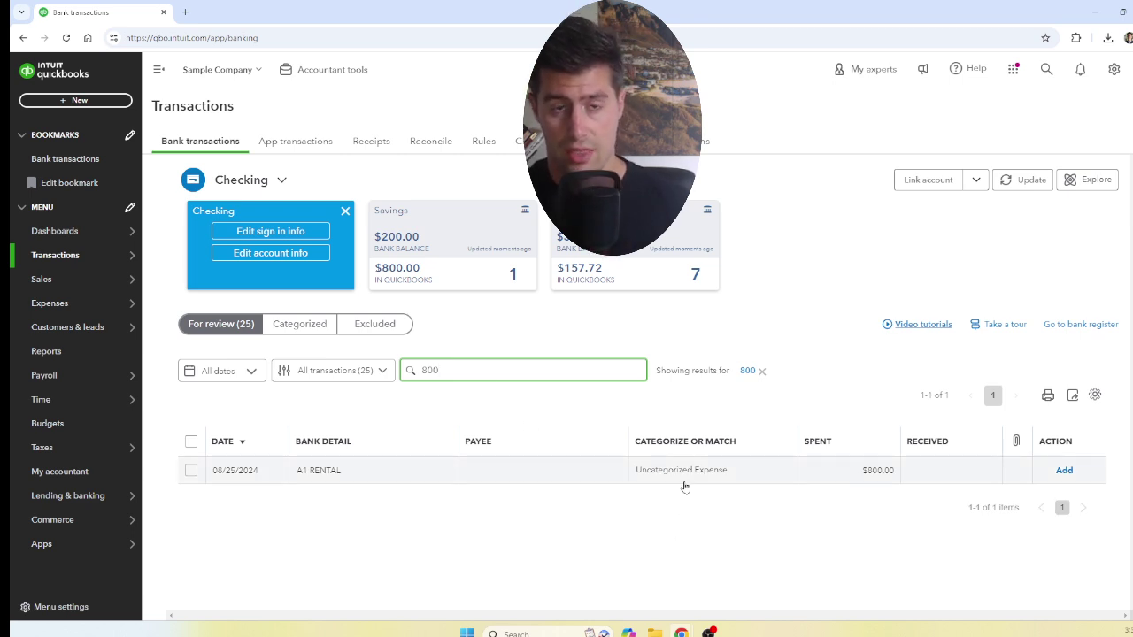
click(761, 371)
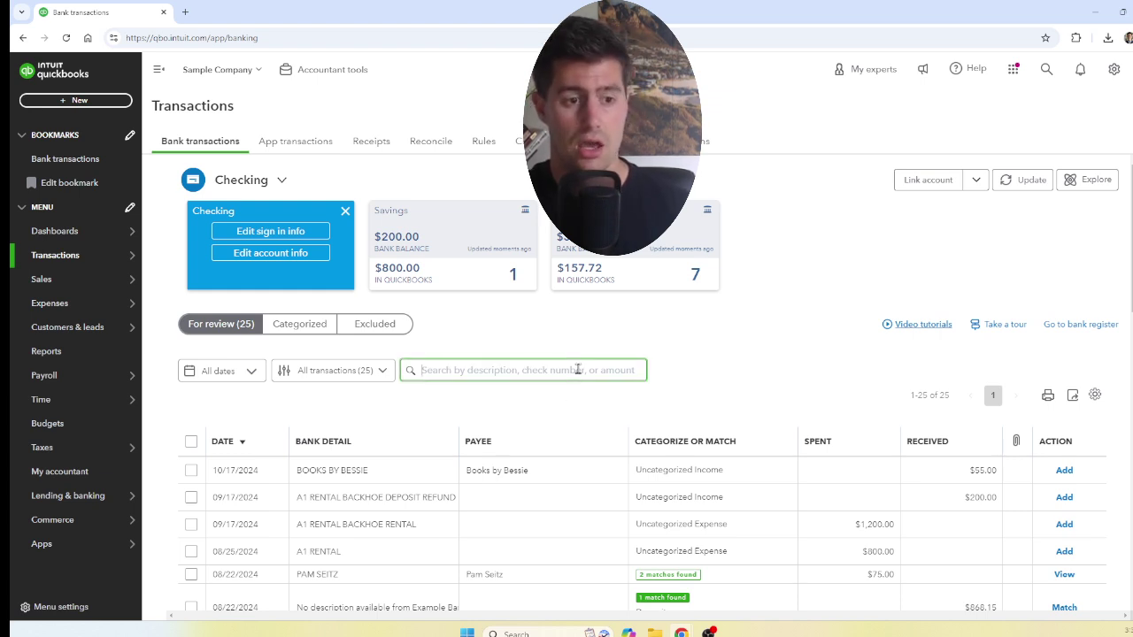
Filter the transactions for review by "rental" and select the A1 RENTAL BACKHOE RENTAL and A1 RENTAL expenses
click(578, 369)
text(rental)
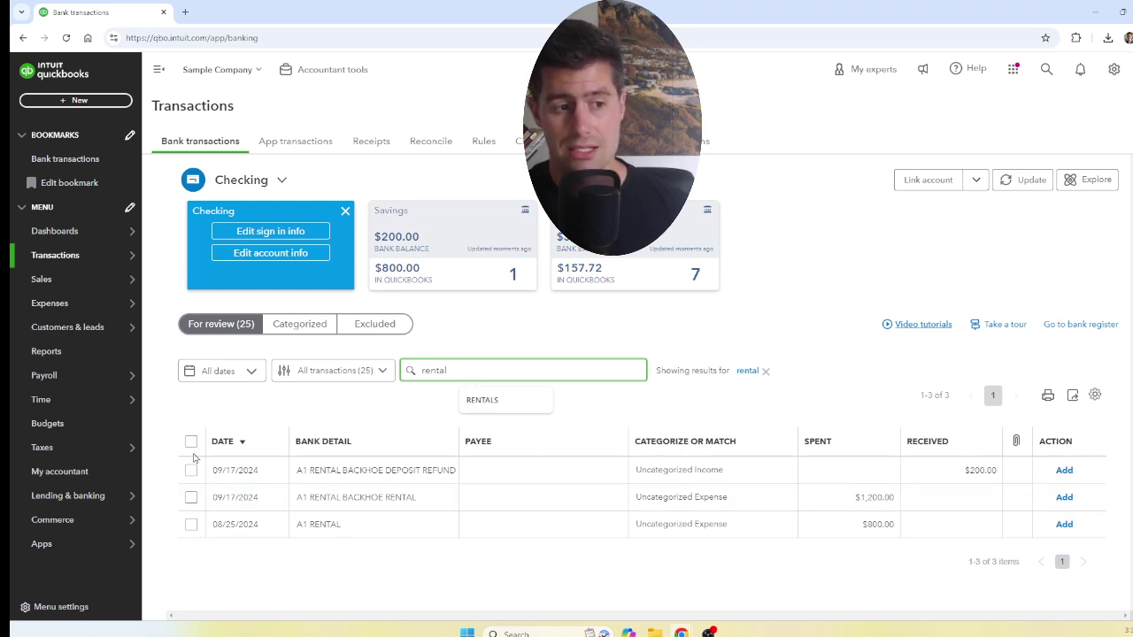
click(191, 501)
click(191, 501)
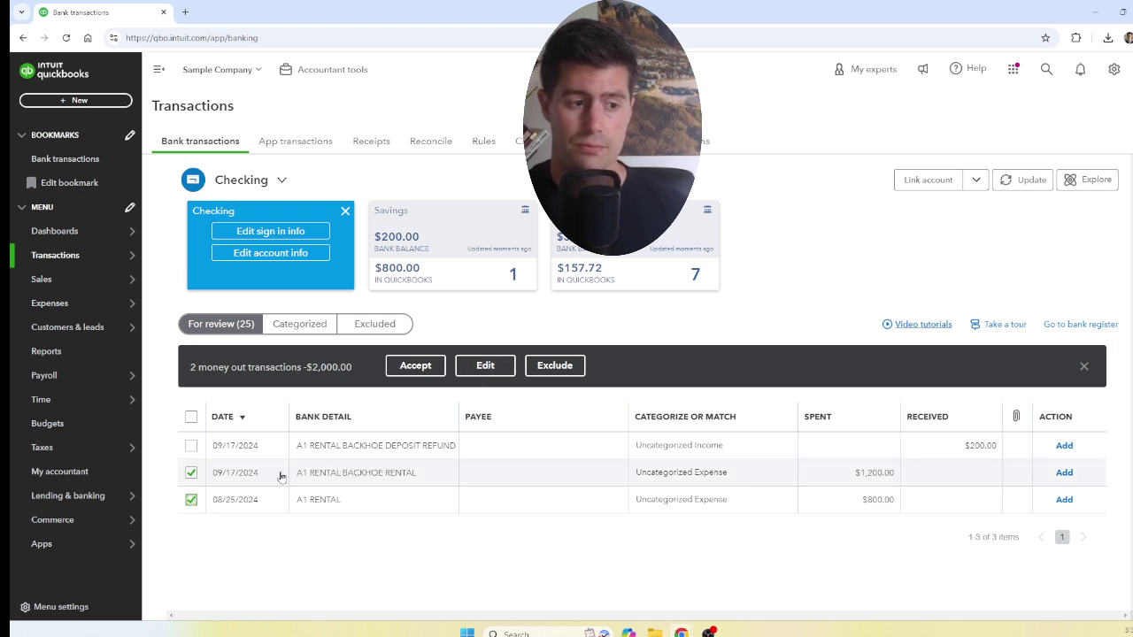
Open the two selected transactions for bulk editing, set their transaction type to Expense and view the payee choices
click(488, 366)
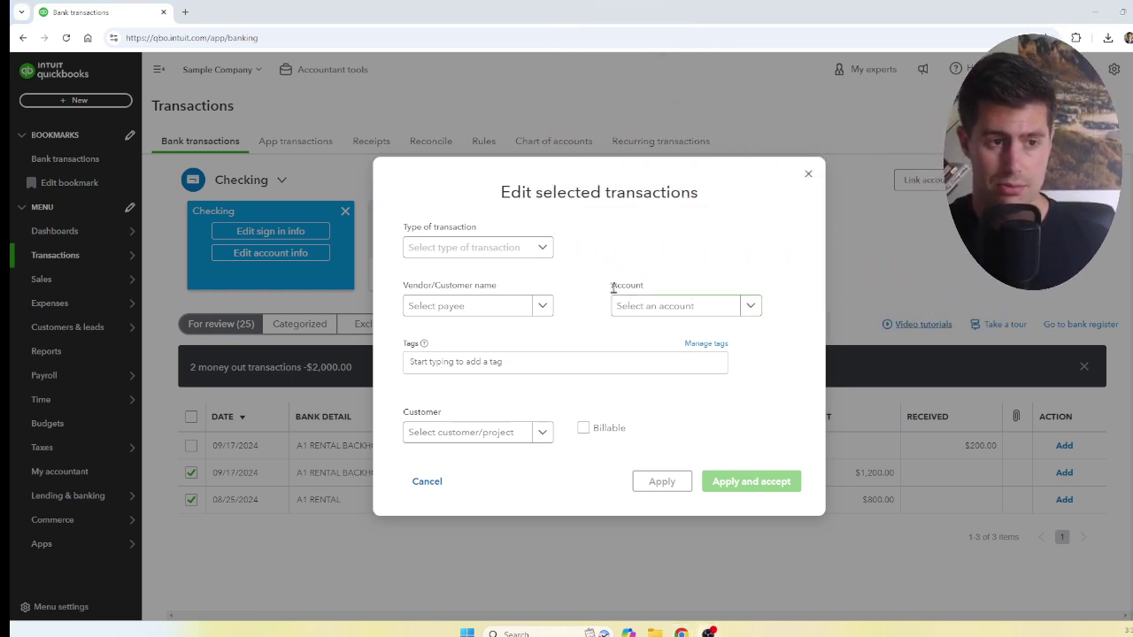
click(543, 252)
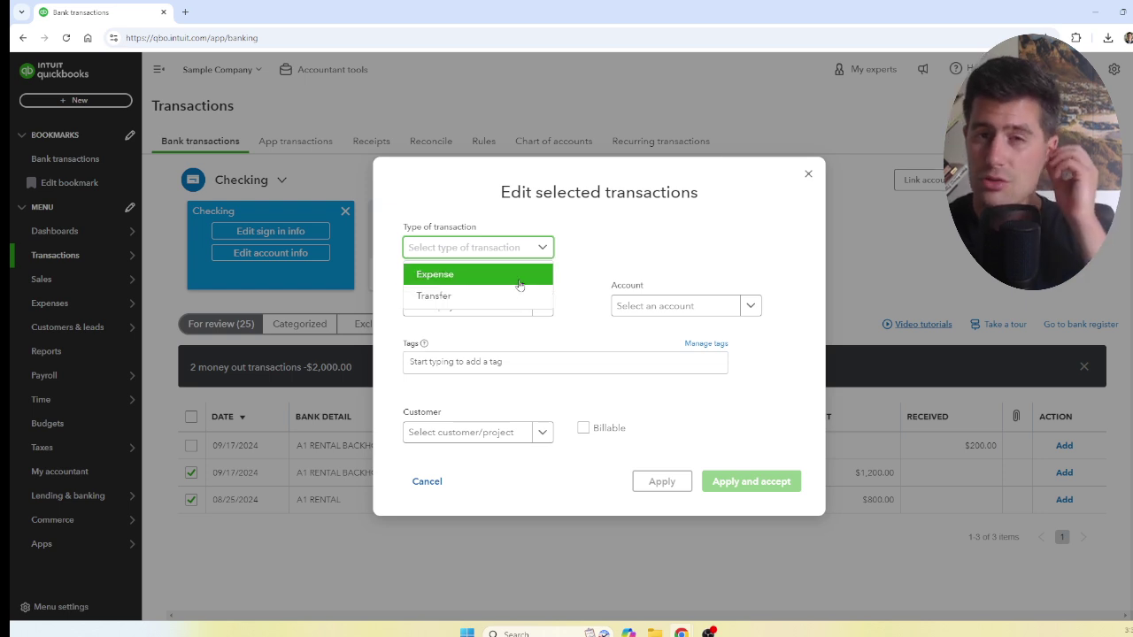
click(520, 283)
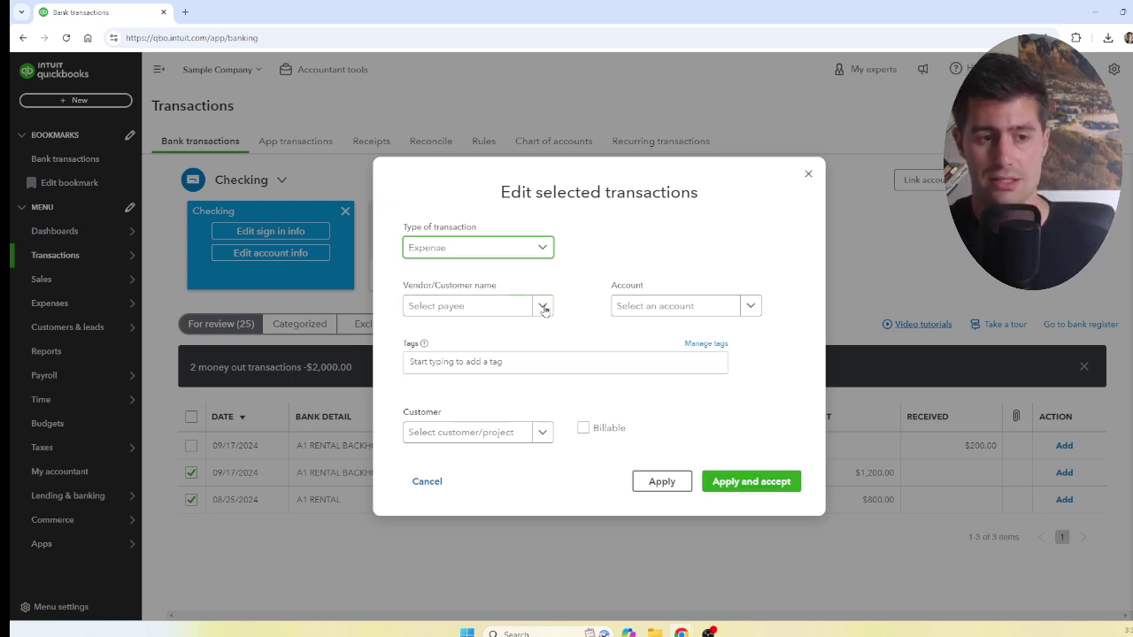
click(509, 307)
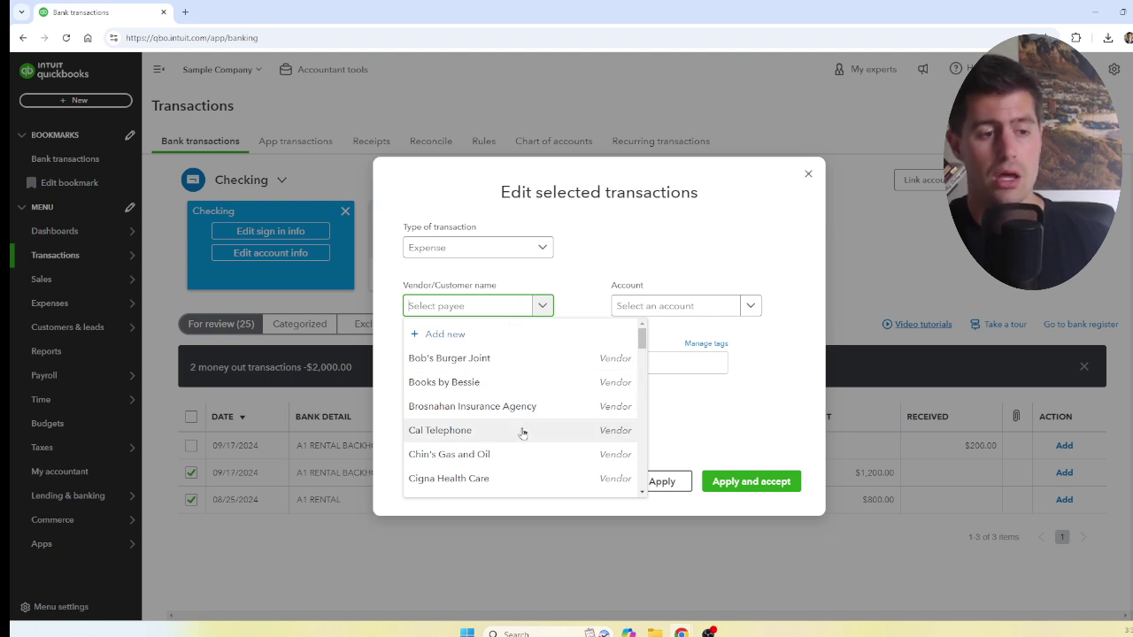
click(686, 425)
Set the selected transactions' account to Equipment Rental and view the customer choices without picking one
click(662, 305)
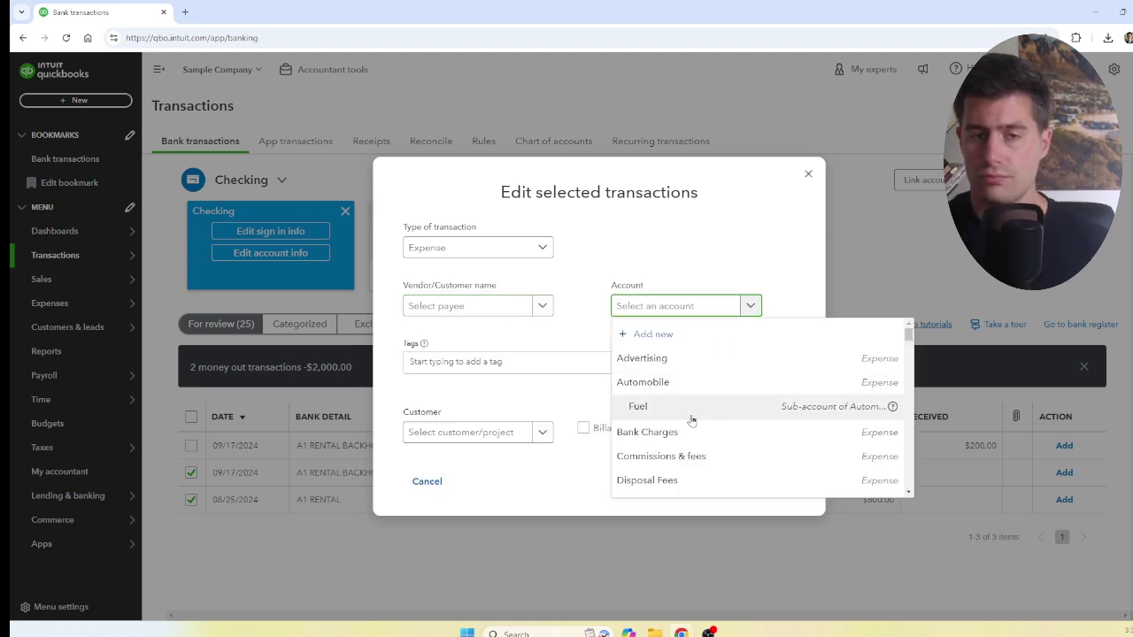
scroll(694, 420, down, 1)
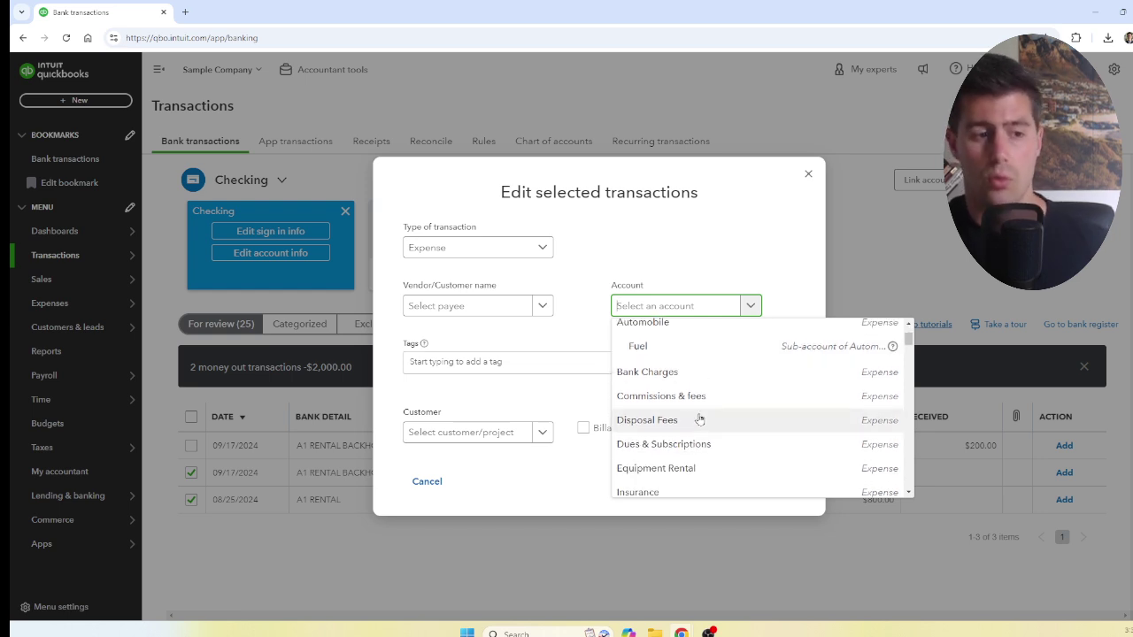
scroll(700, 419, down, 1)
click(704, 408)
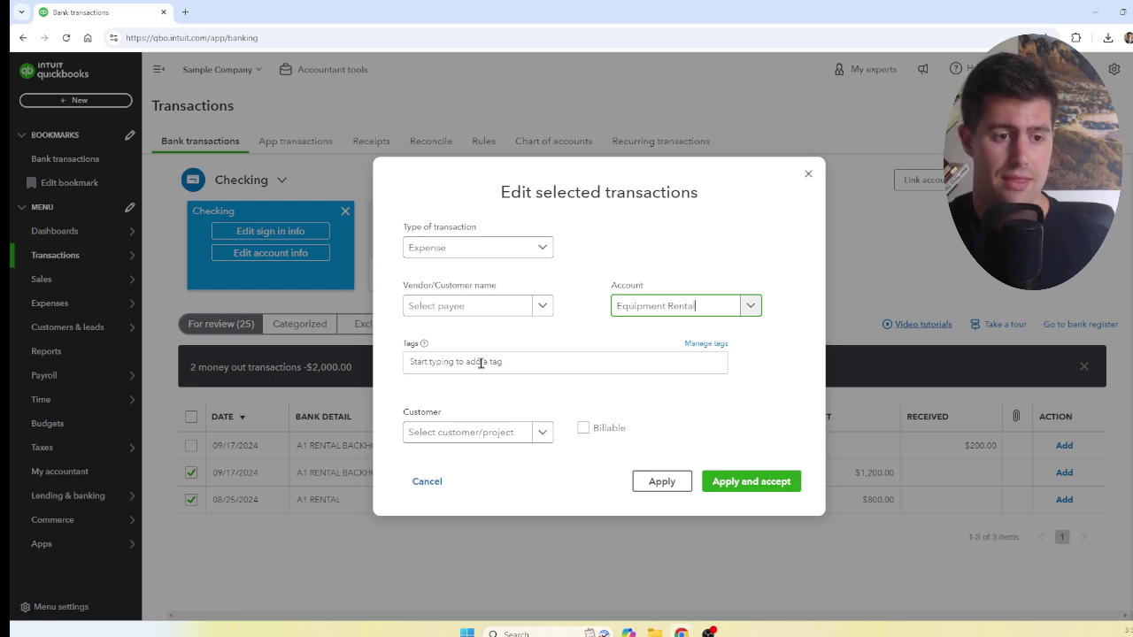
click(543, 434)
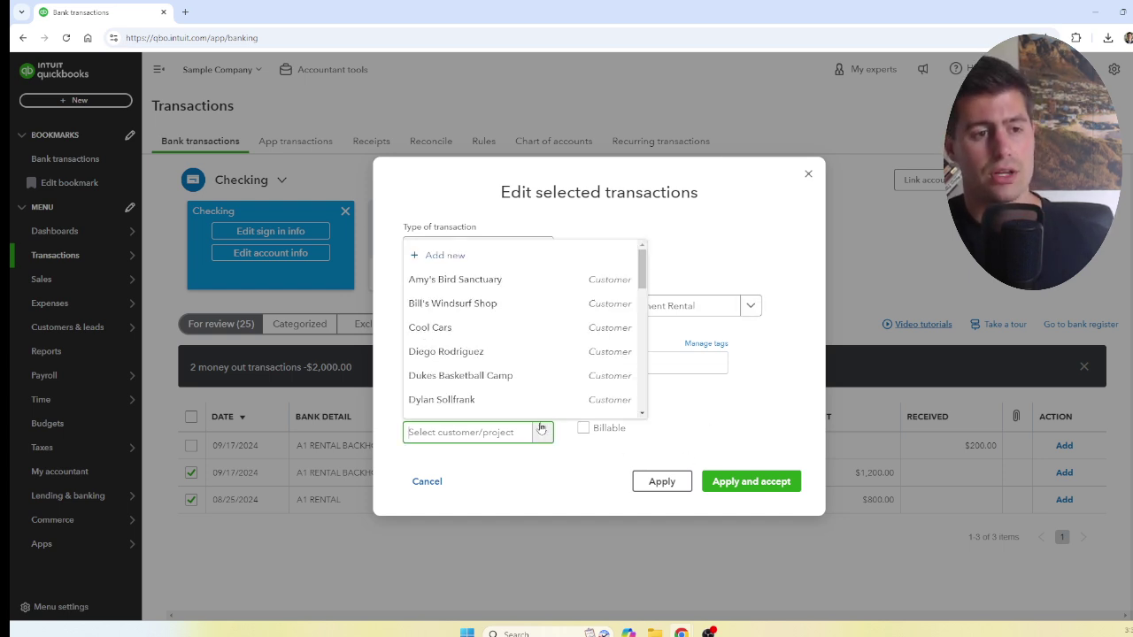
click(547, 477)
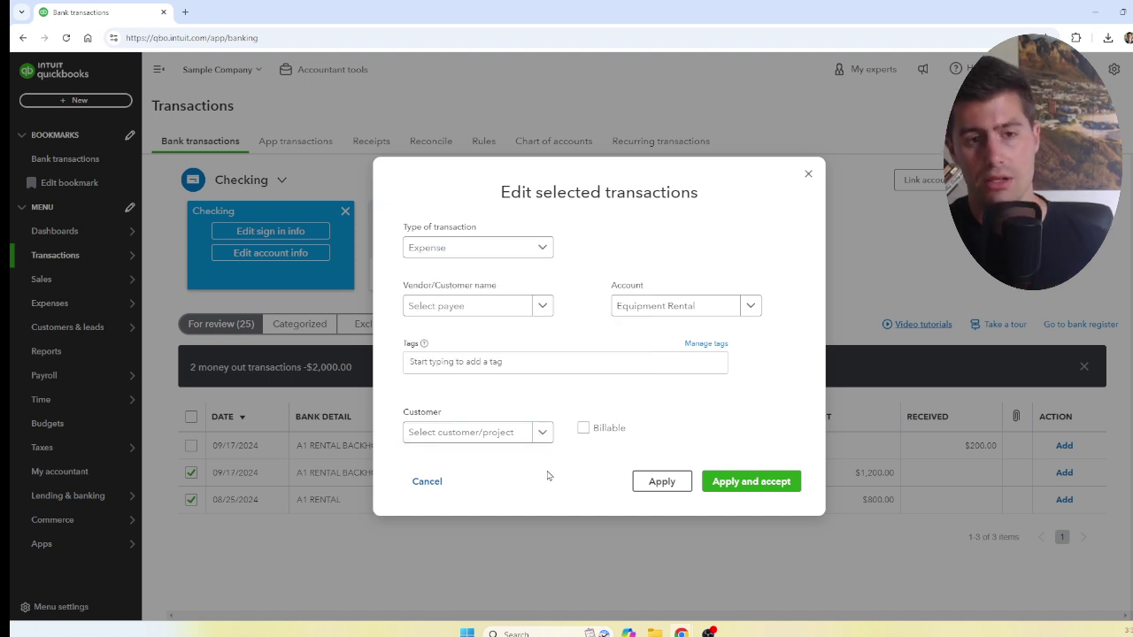
Search the Vendor/Customer name choices for "rental" and clear the entry
click(494, 308)
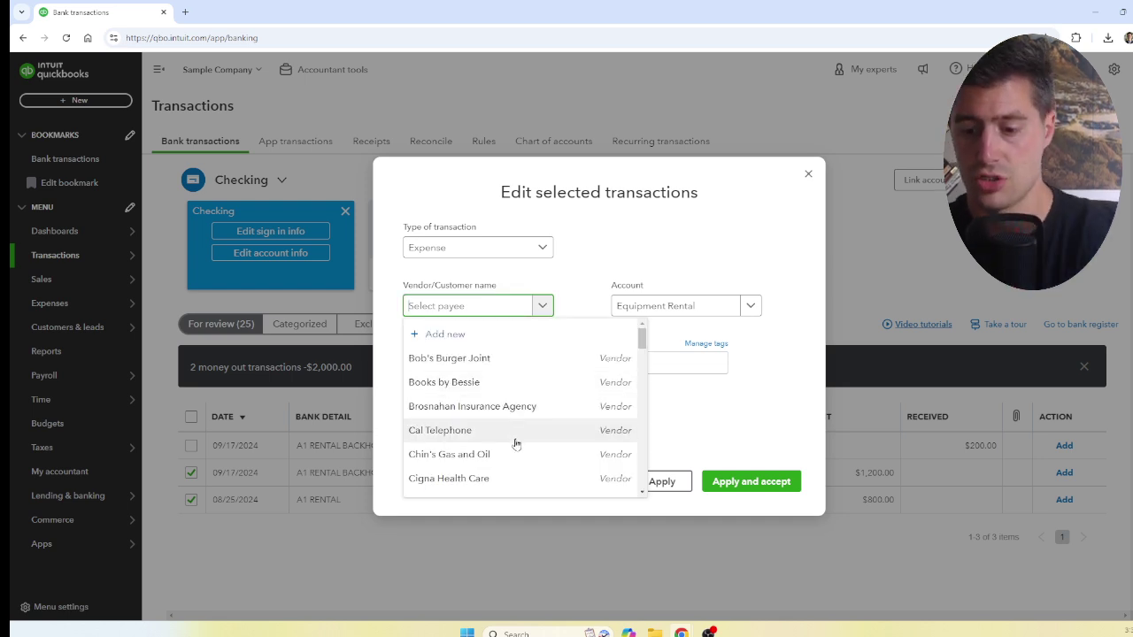
text(rental)
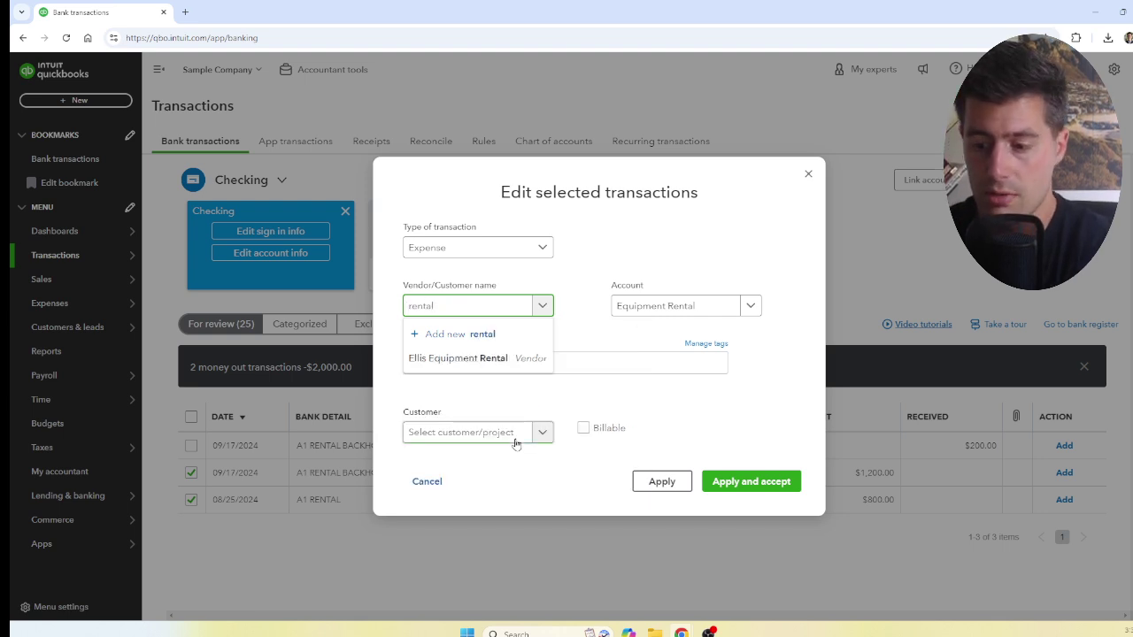
text(\)
key(BackSpace)
key(BackSpace)
key(BackSpace)
key(BackSpace)
key(BackSpace)
key(BackSpace)
key(BackSpace)
key(BackSpace)
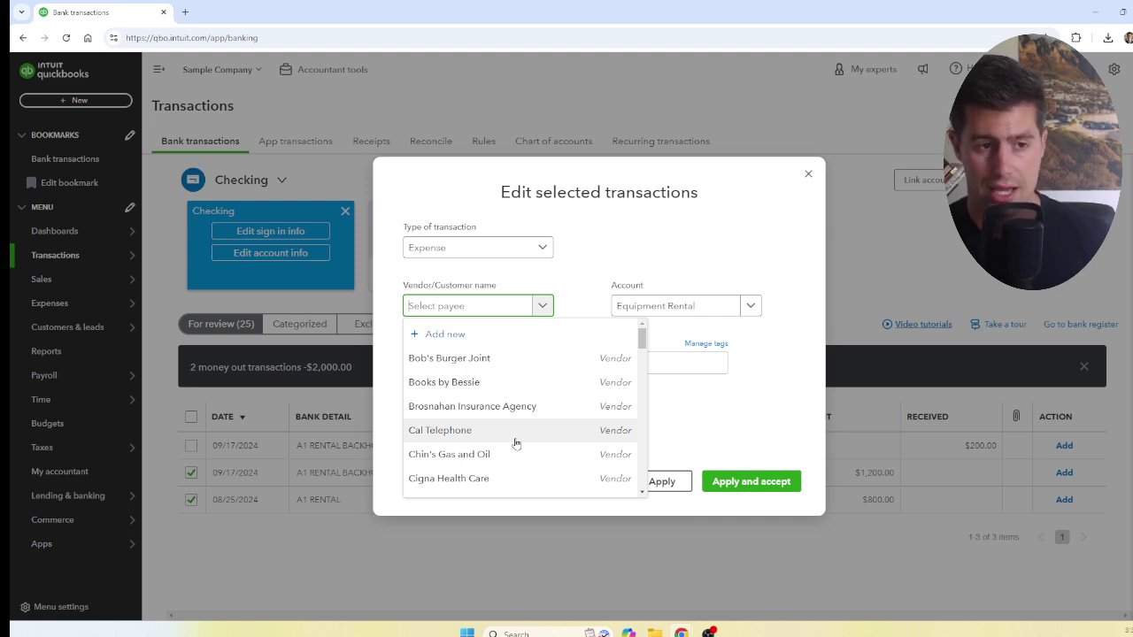
Start adding a new vendor for the selected transactions with the company name A1 Rental
click(475, 337)
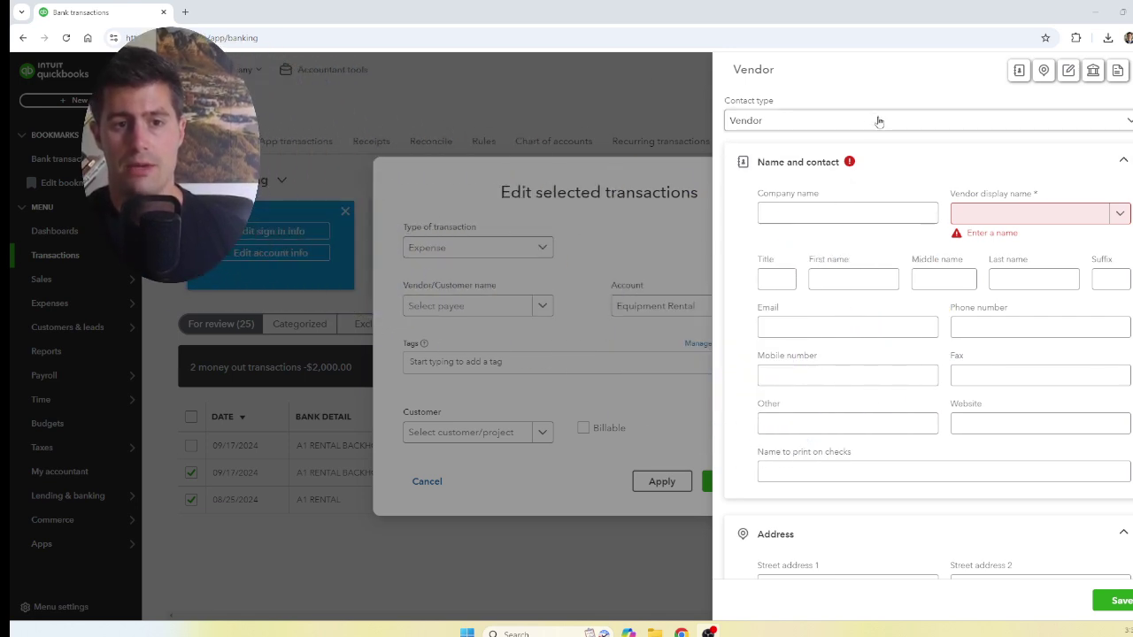
click(871, 221)
click(873, 213)
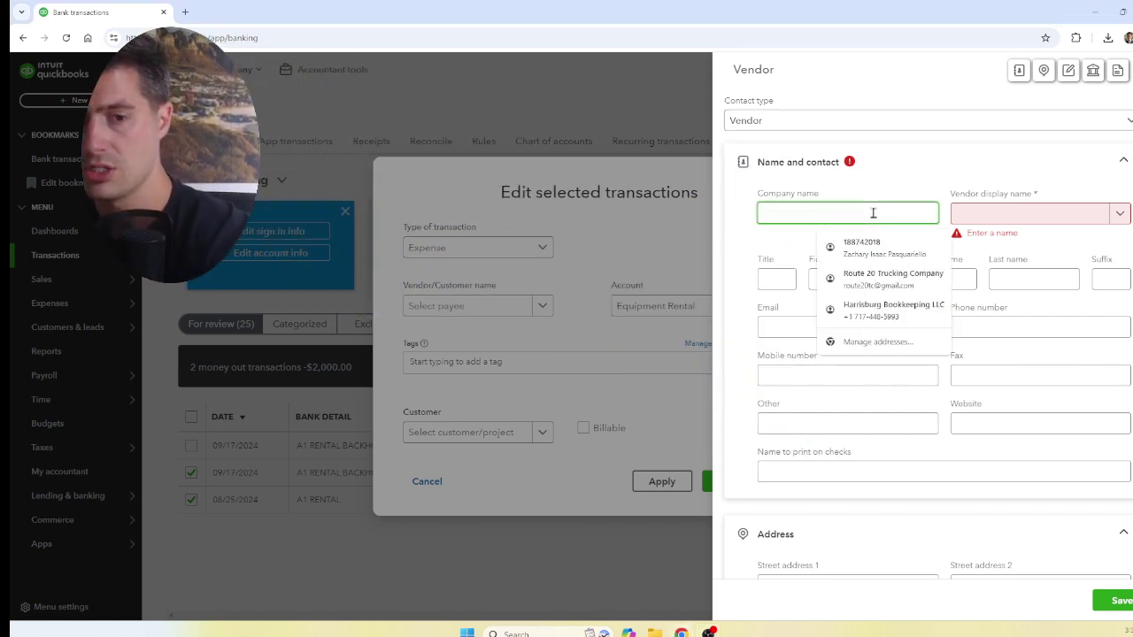
text(A1 R)
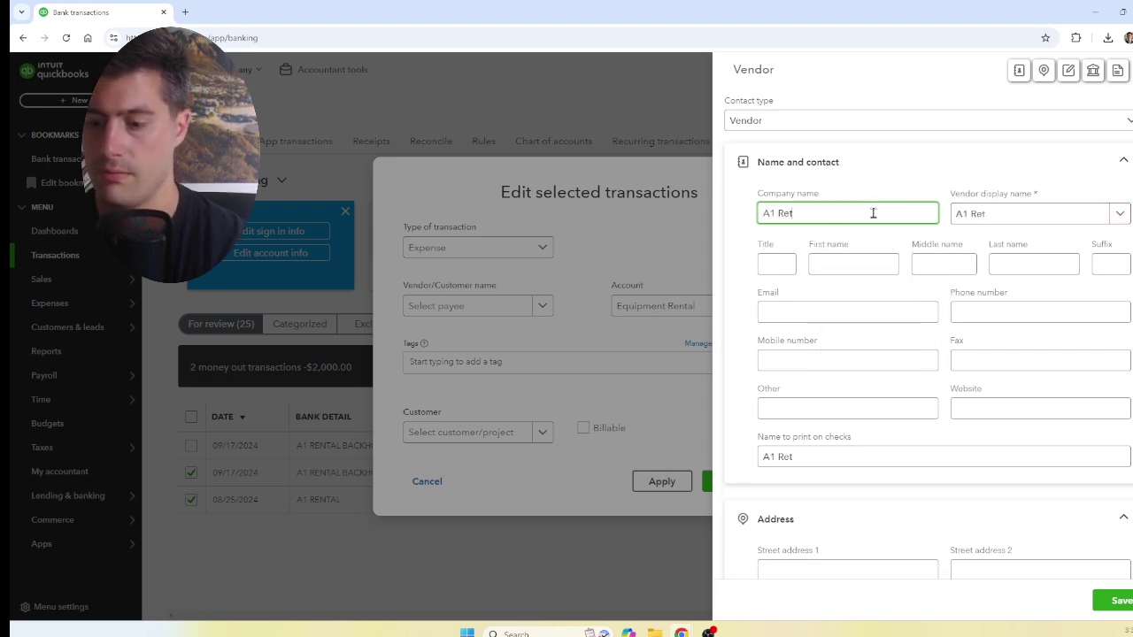
text(enta)
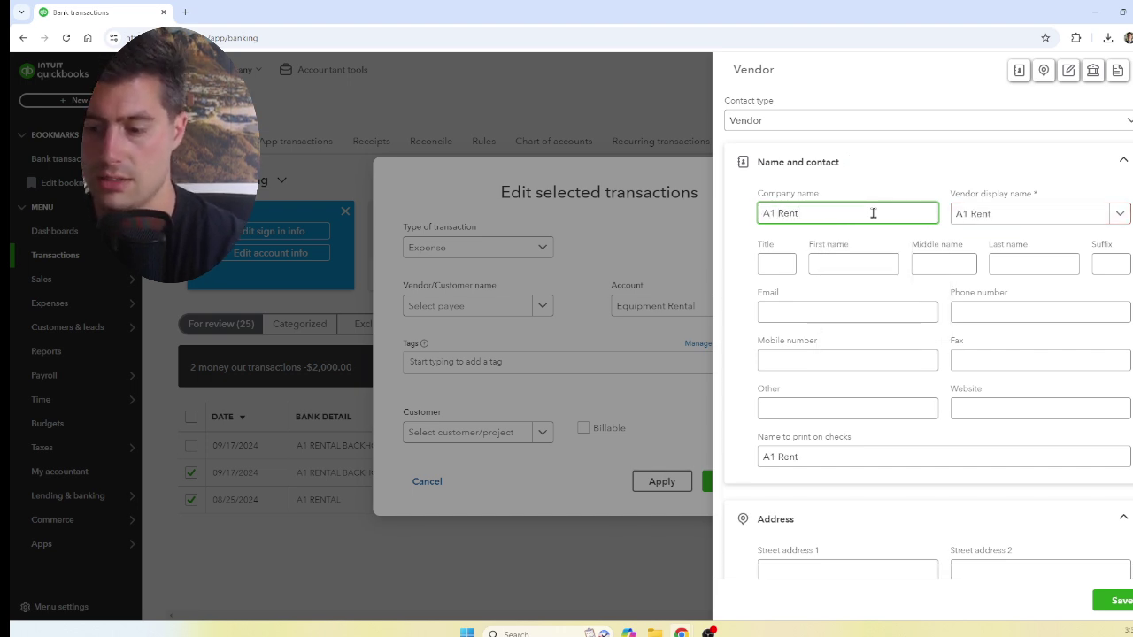
text(l)
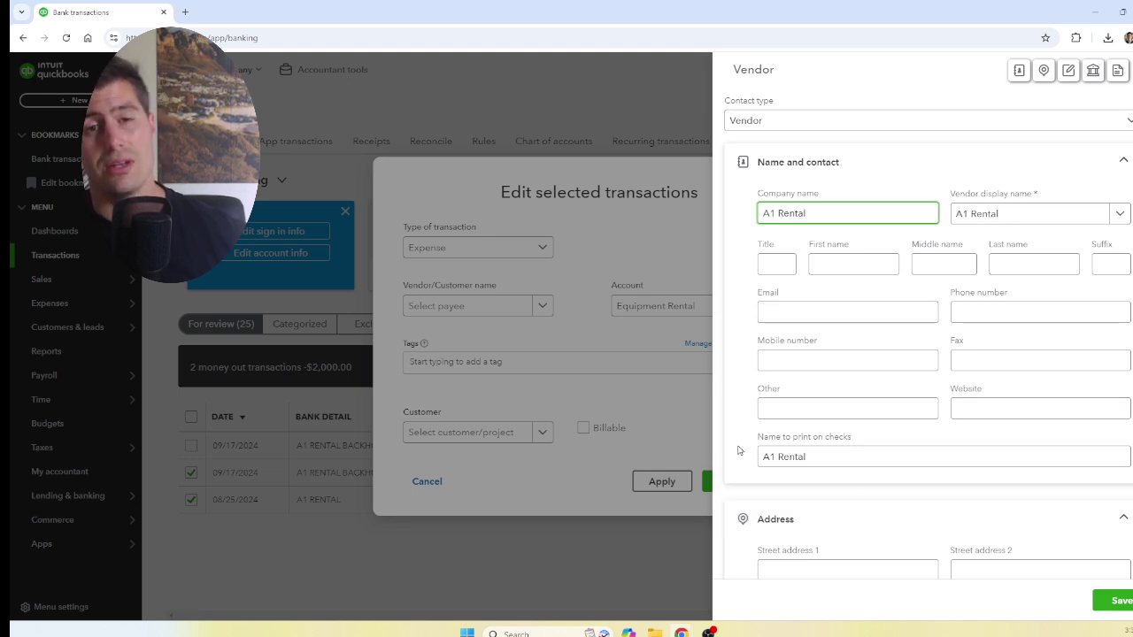
Examine the new vendor's address, notes and attachments, ACH payment and tax sections, including the option to track payments for 1099
scroll(743, 450, down, 1)
scroll(744, 450, down, 2)
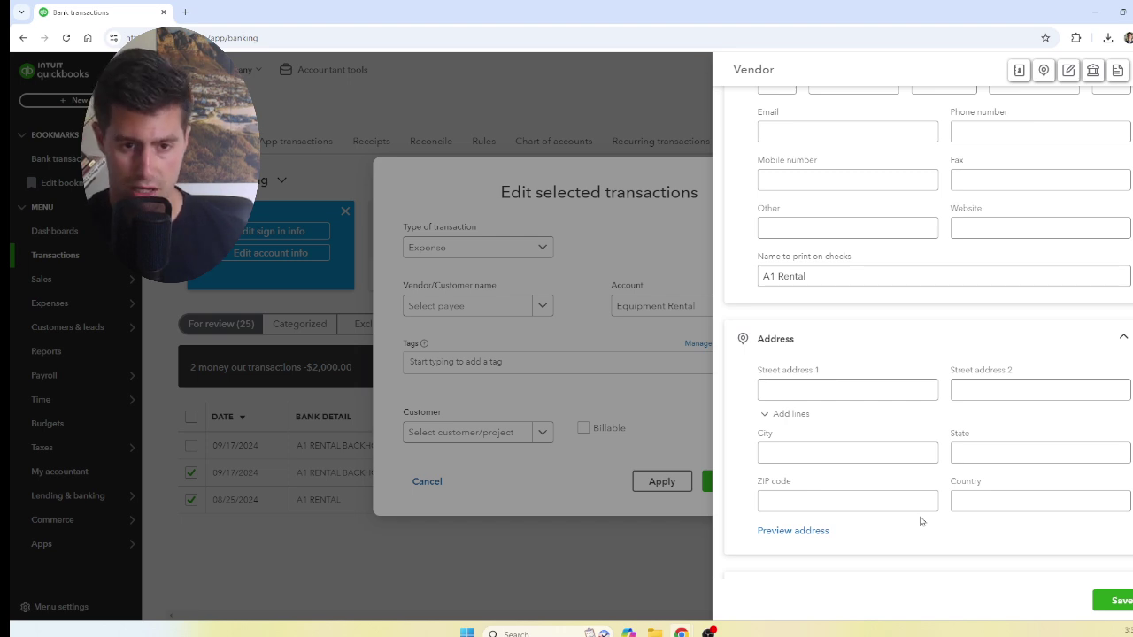
scroll(921, 521, down, 1)
click(870, 329)
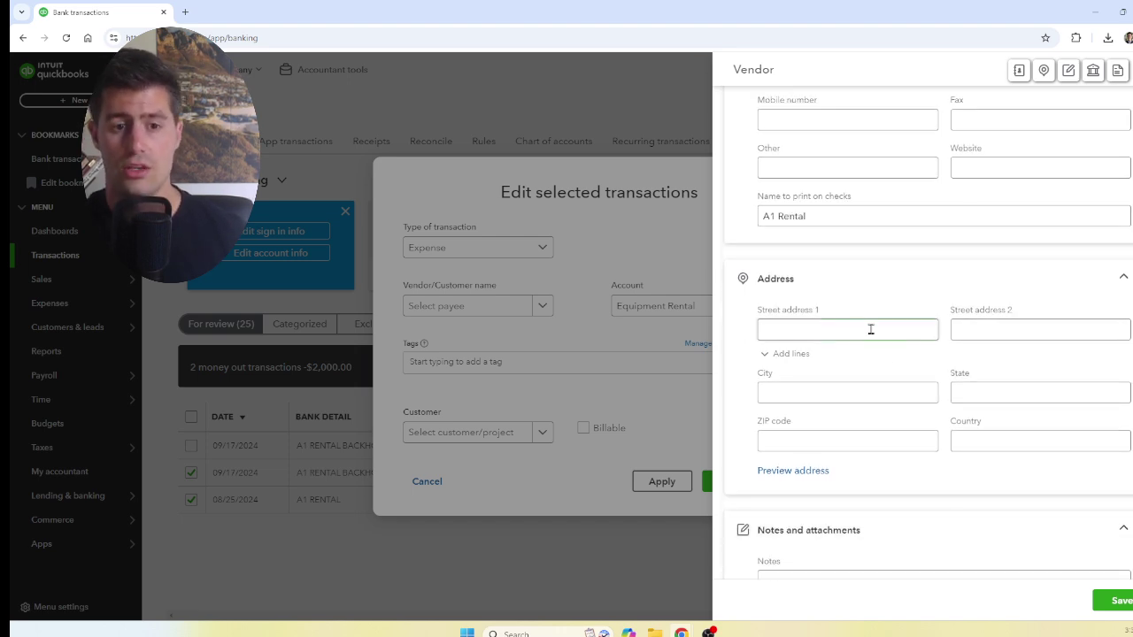
scroll(853, 340, down, 3)
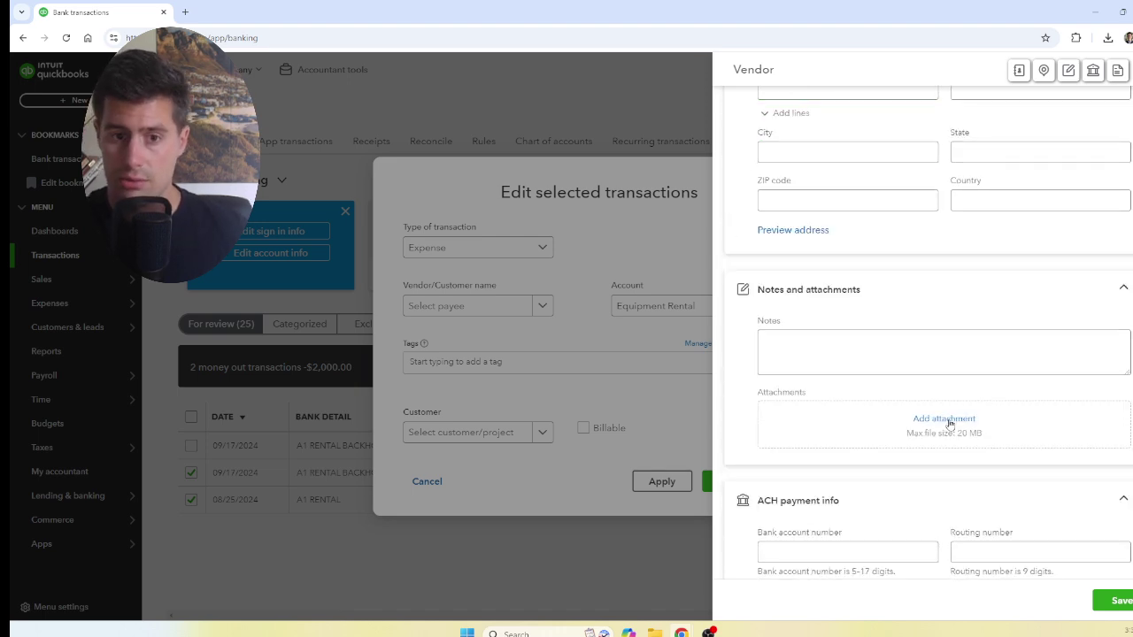
scroll(948, 423, down, 3)
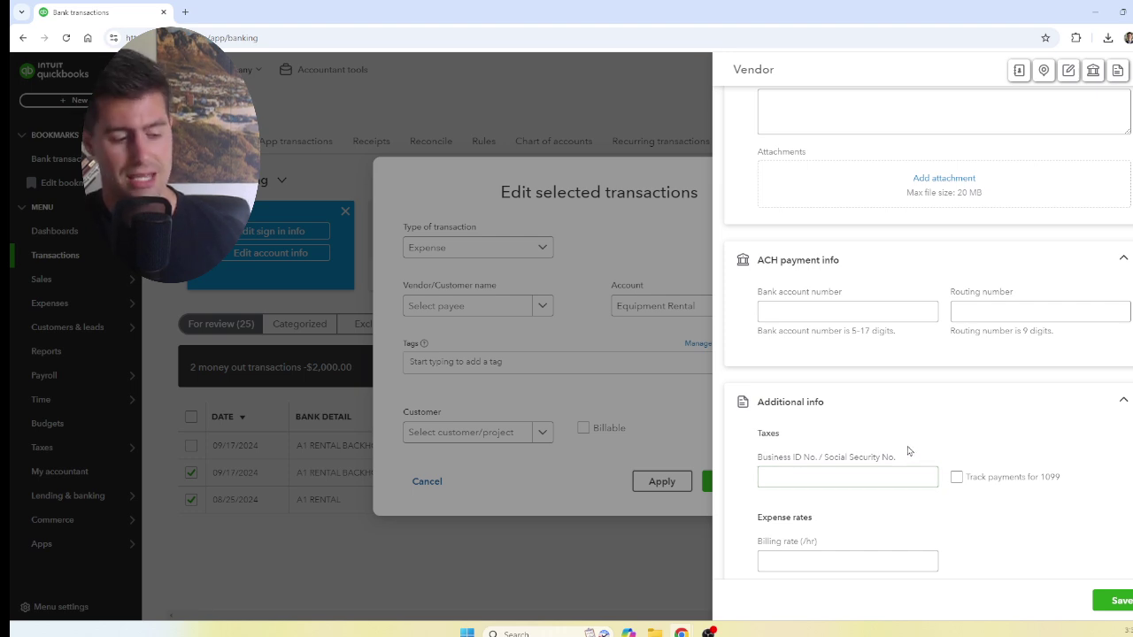
click(864, 482)
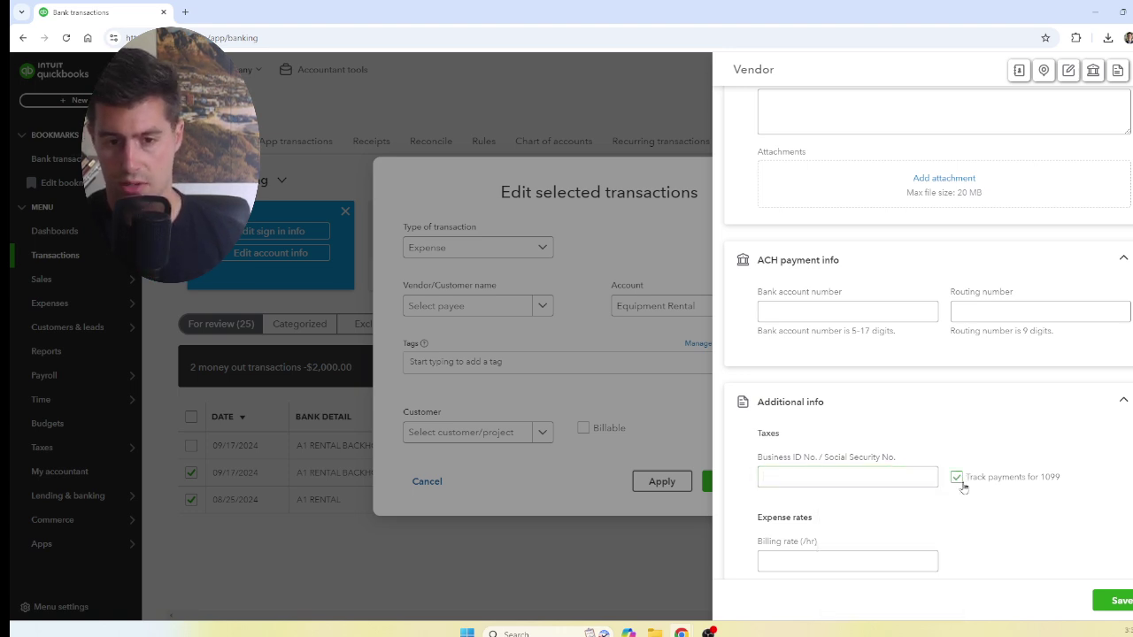
click(958, 478)
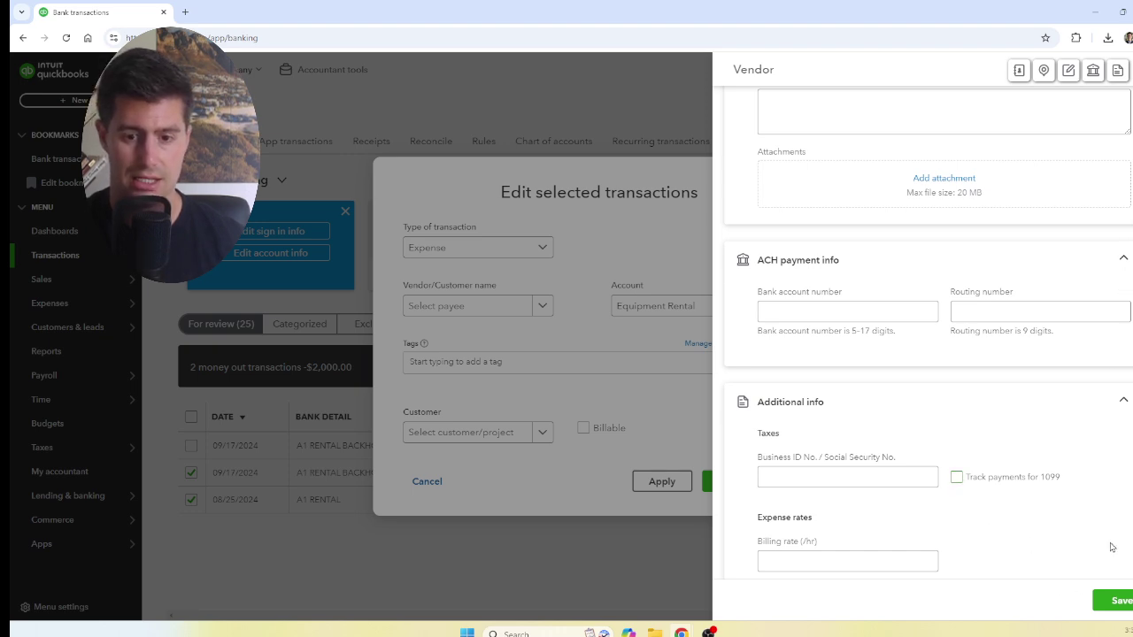
Save the A1 Rental vendor, and apply and accept the bulk edit of the selected transactions
click(1116, 600)
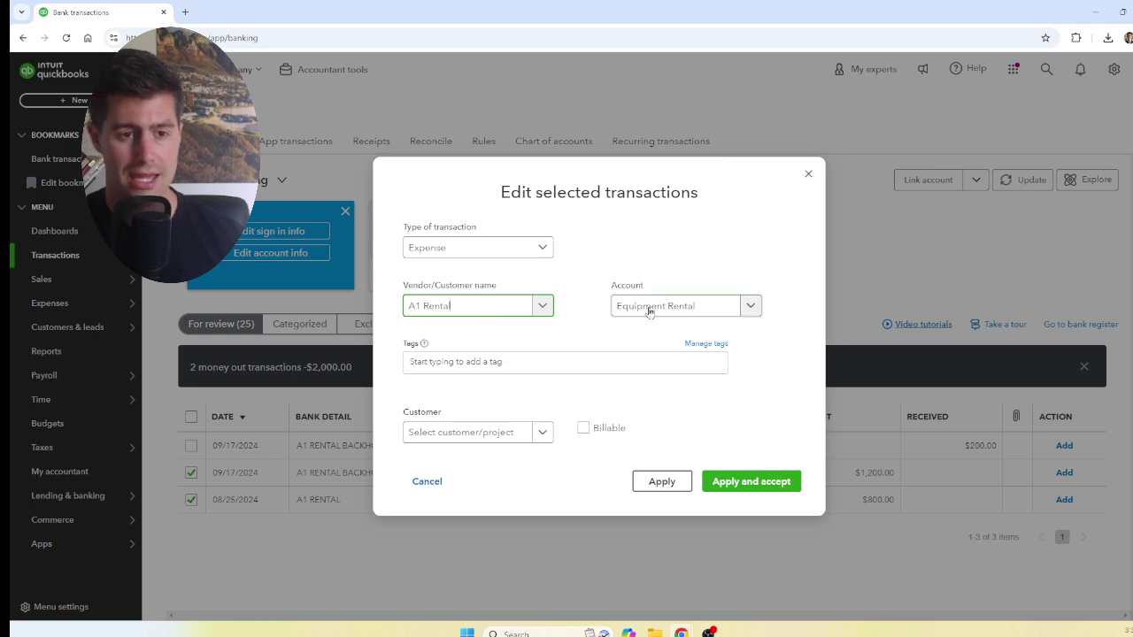
click(741, 490)
Clear the transaction search and display the Mastercard account's transactions for review
click(766, 372)
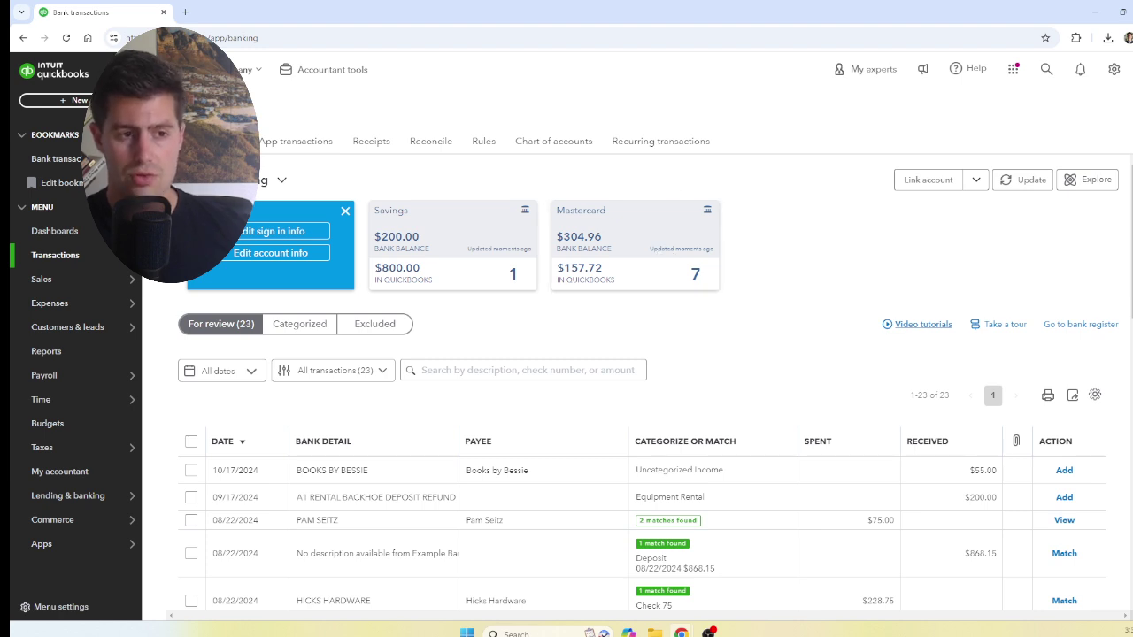
click(642, 249)
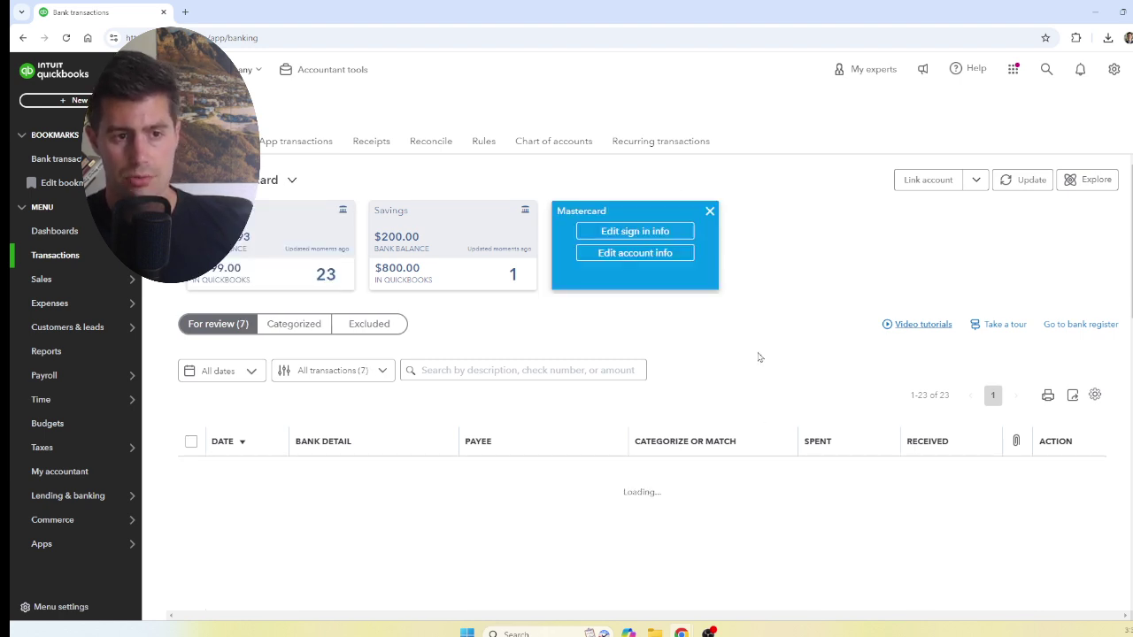
scroll(744, 376, down, 3)
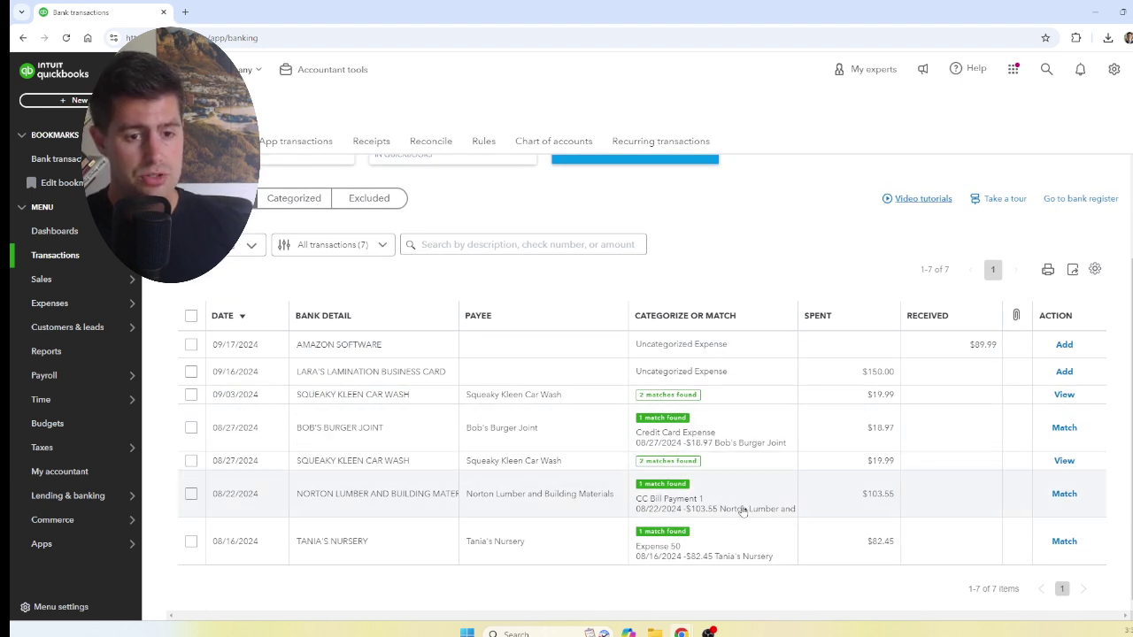
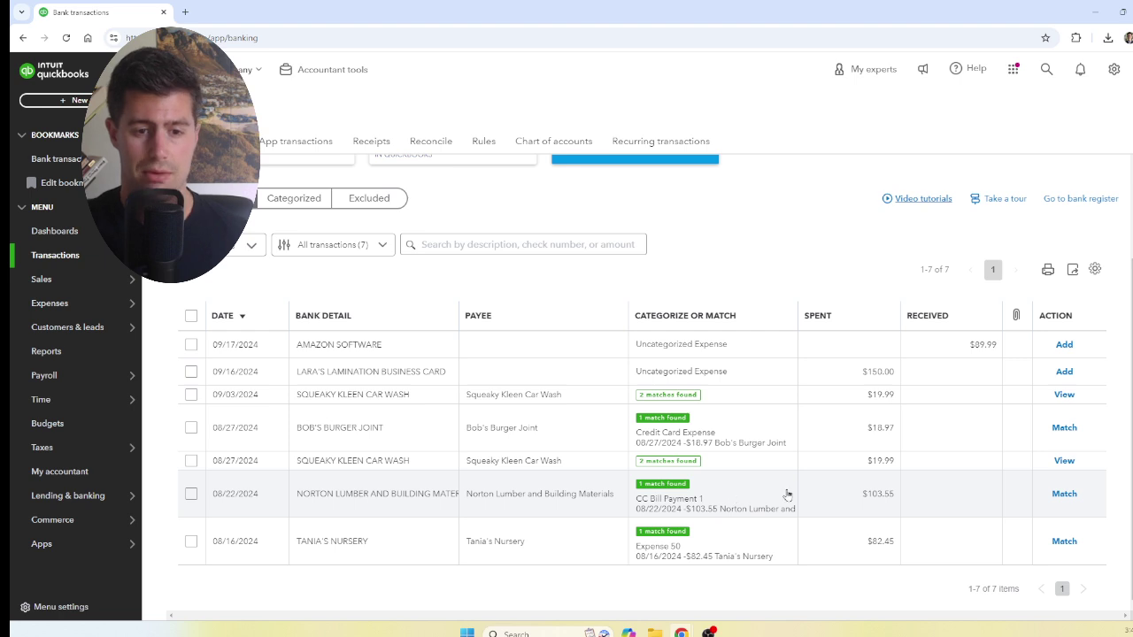
Match the Norton Lumber and Building Materials transaction of 08/22/2024 with the suggested CC Bill Payment 1
click(763, 502)
scroll(763, 502, down, 2)
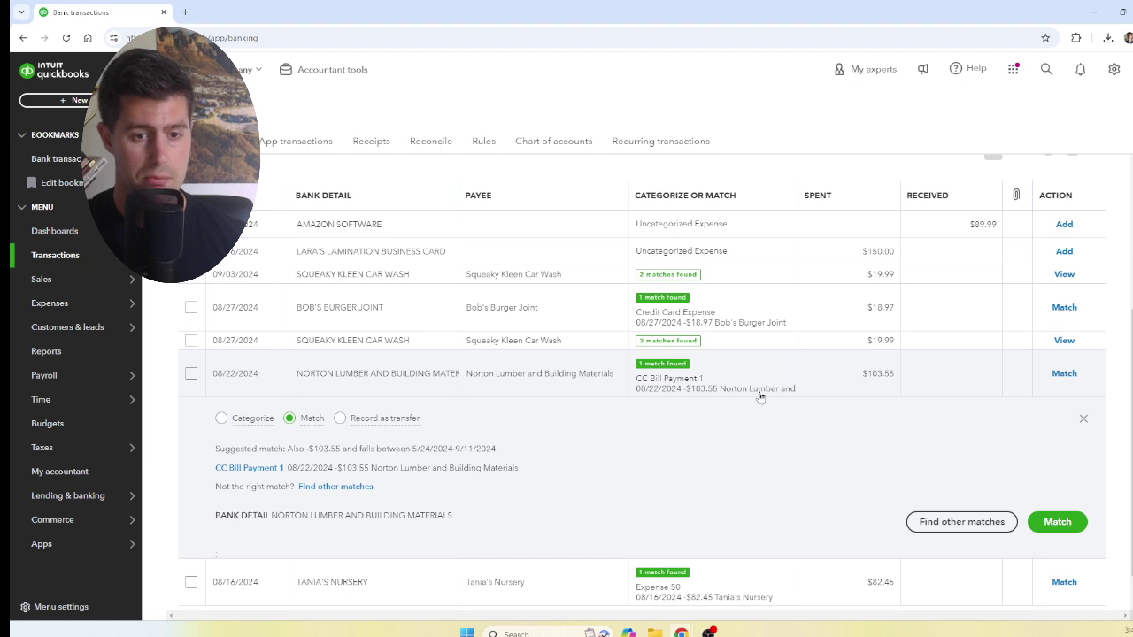
click(1053, 529)
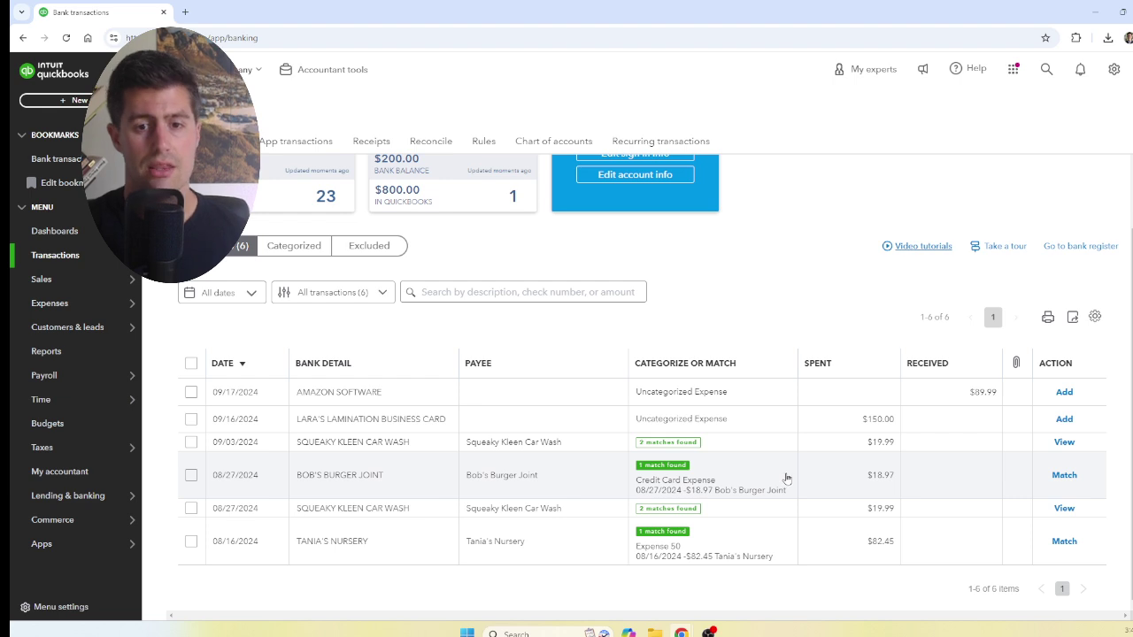
Close the Mastercard account's edit options and export its transactions for review to Excel
scroll(786, 476, up, 2)
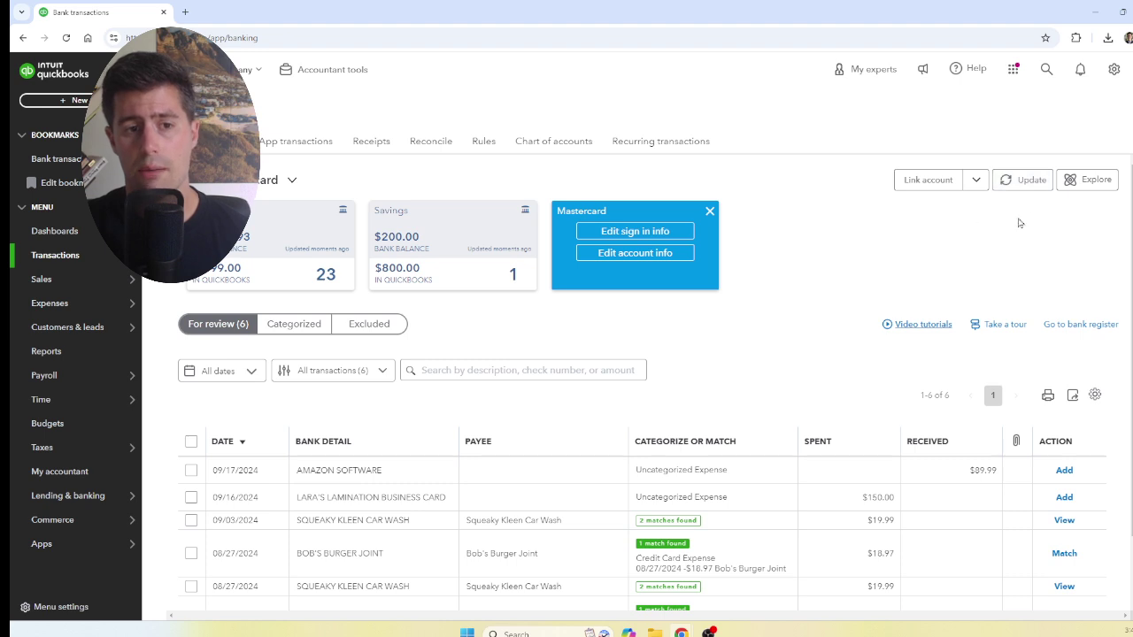
click(709, 210)
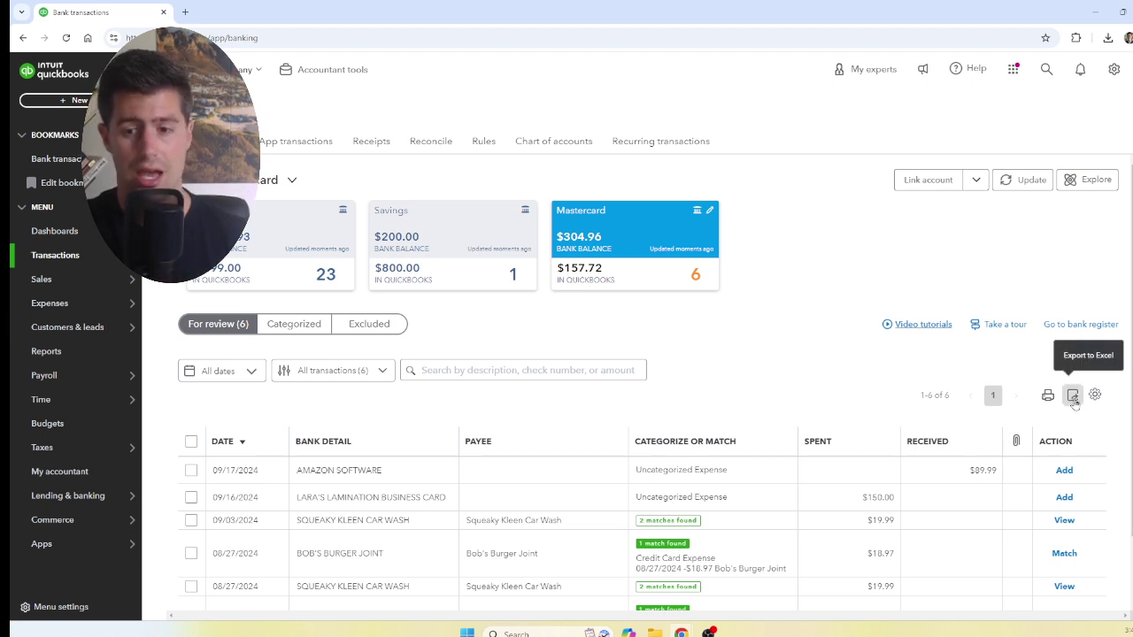
scroll(626, 455, down, 1)
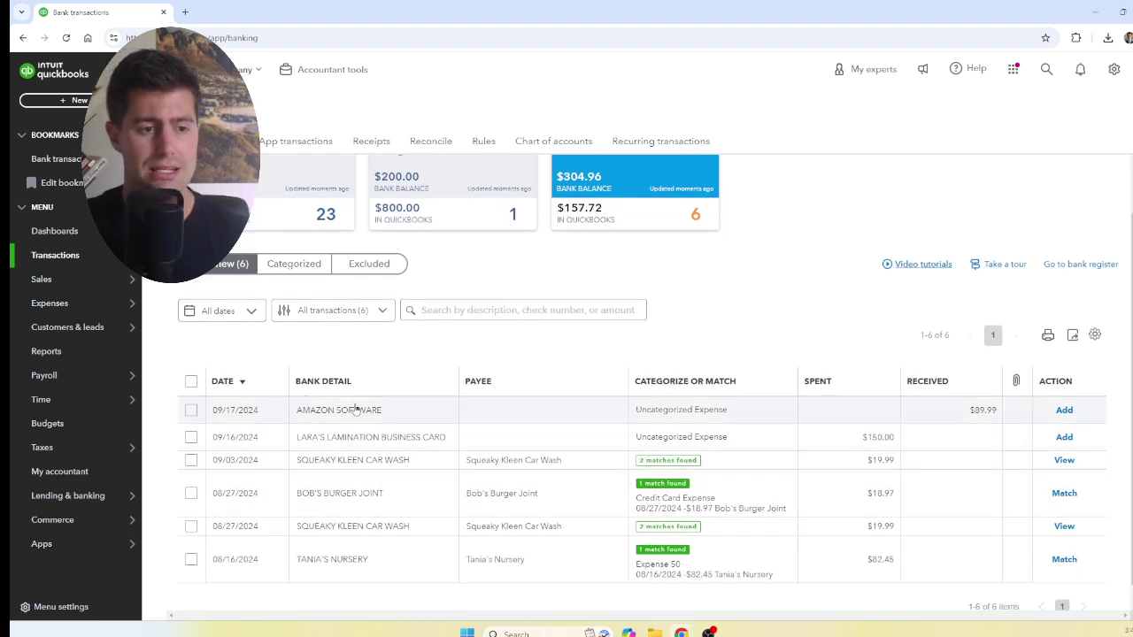
scroll(481, 523, down, 1)
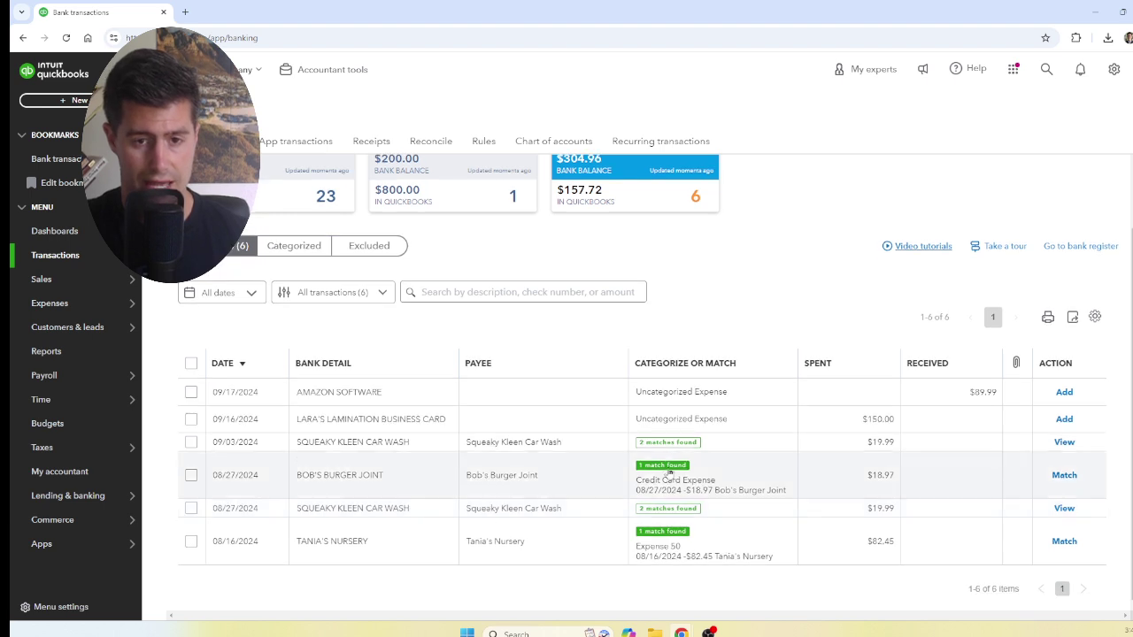
click(1071, 324)
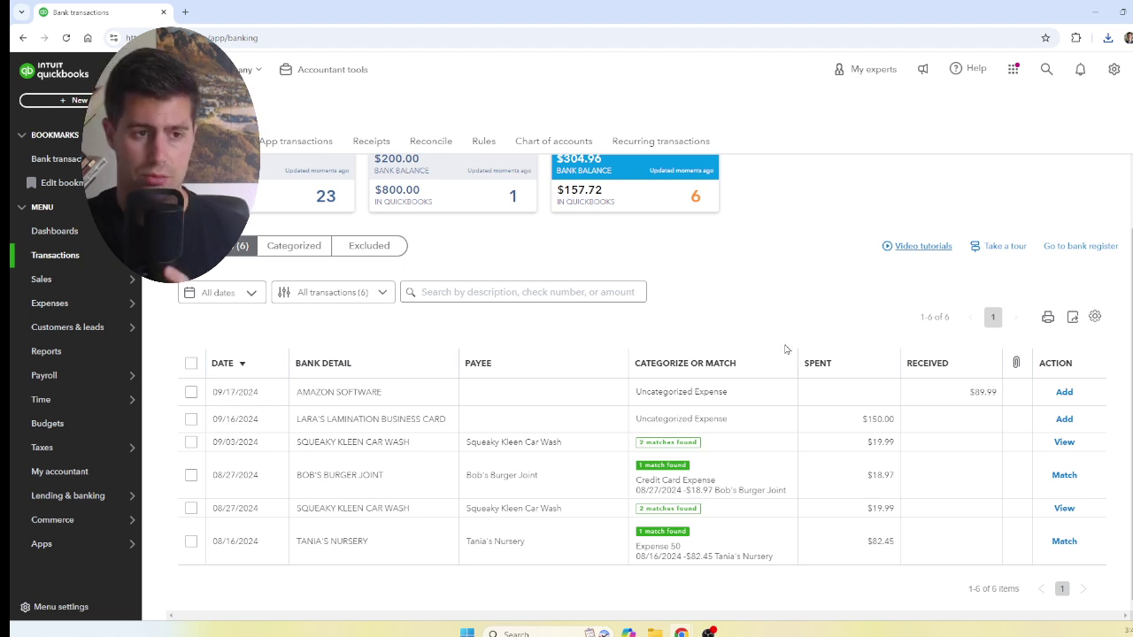
Open the import page for uploading bank transactions from a file
scroll(784, 350, up, 1)
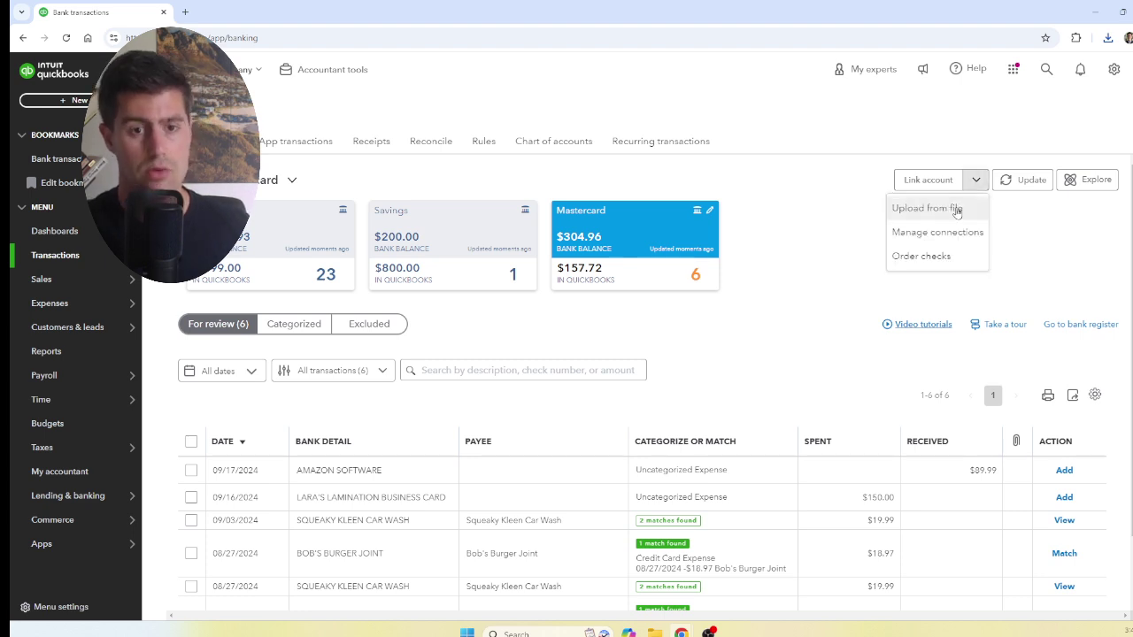
click(957, 211)
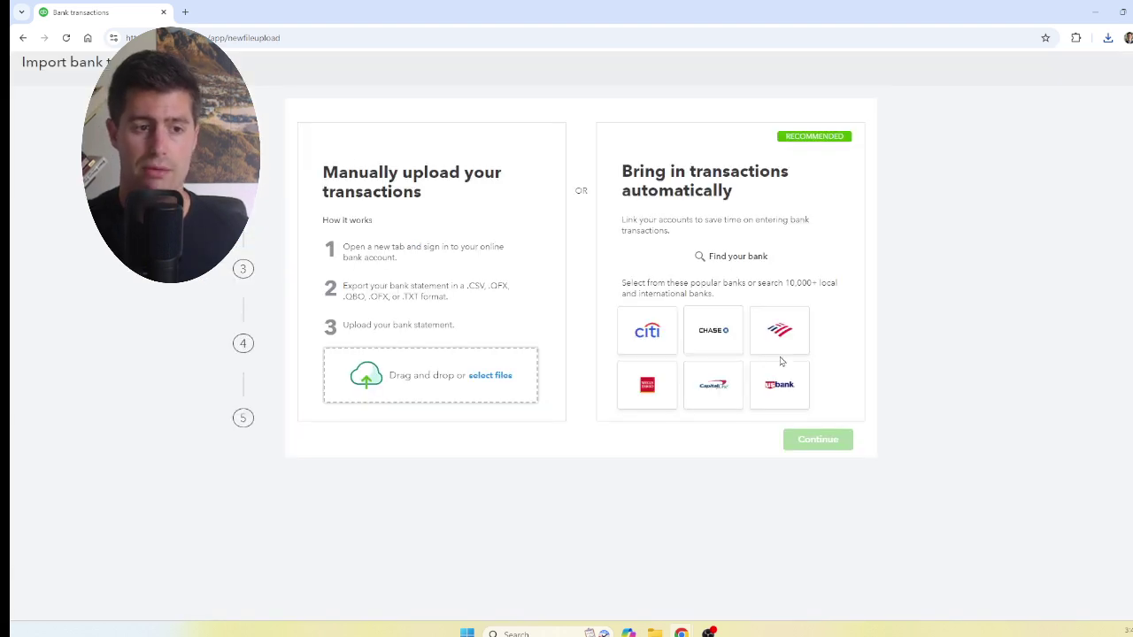